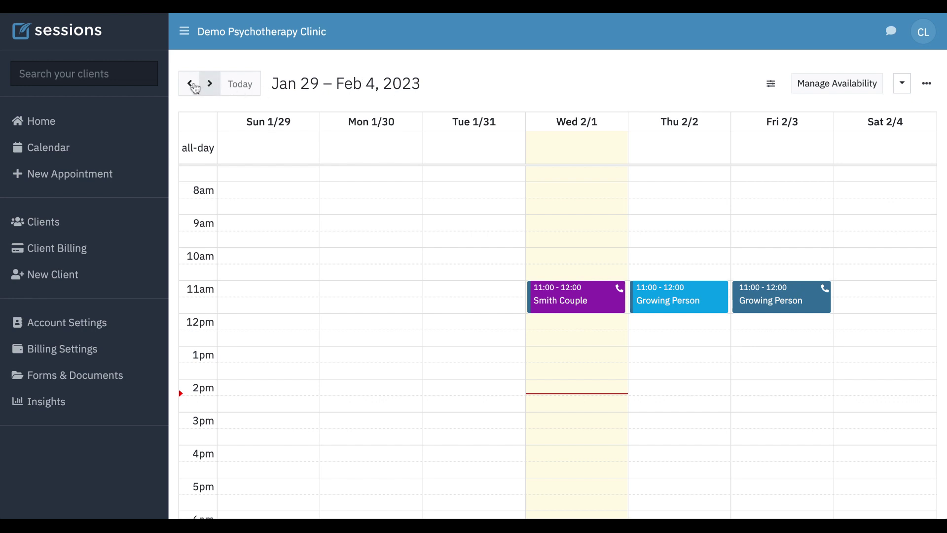
# Step the calendar a week ahead and back, then try month and day views before returning to week view.
pyautogui.click(211, 85)
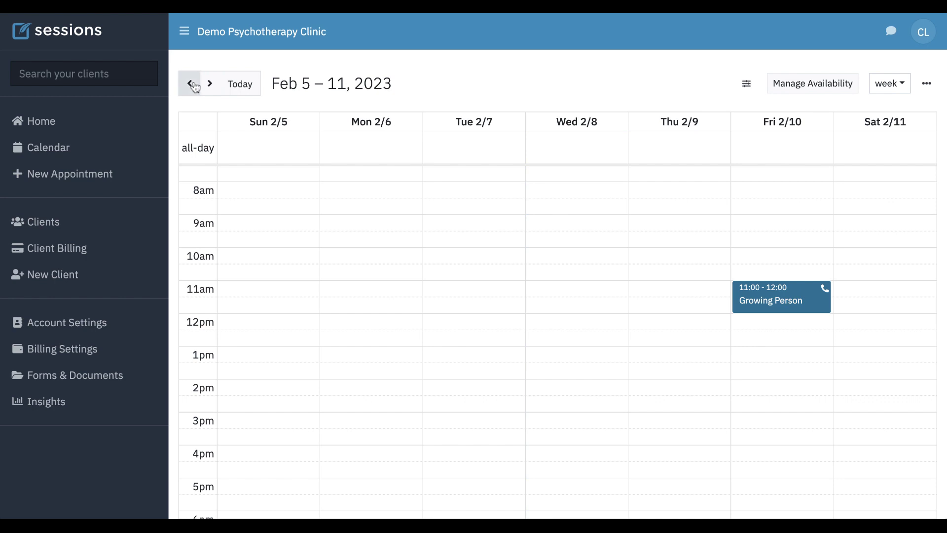
pyautogui.click(191, 85)
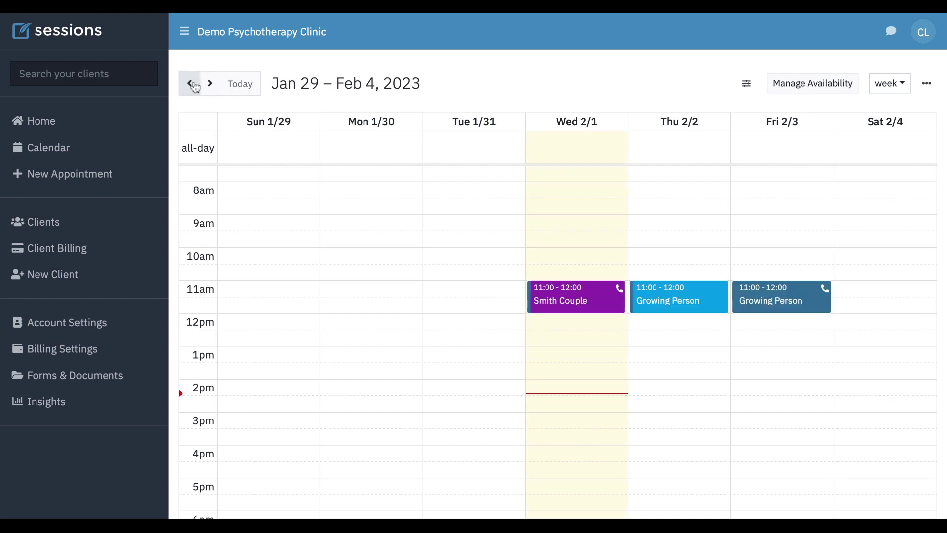
pyautogui.click(898, 88)
pyautogui.click(852, 111)
pyautogui.click(896, 83)
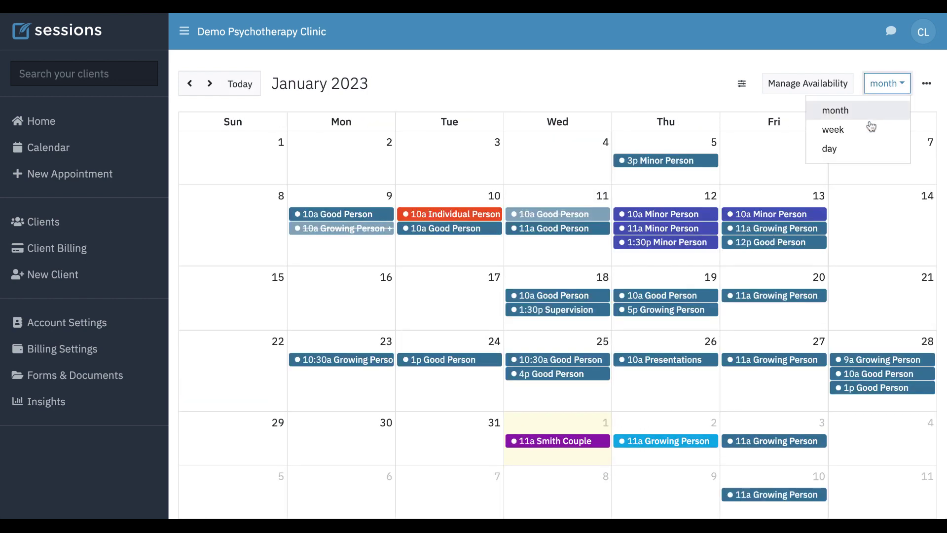
pyautogui.click(856, 157)
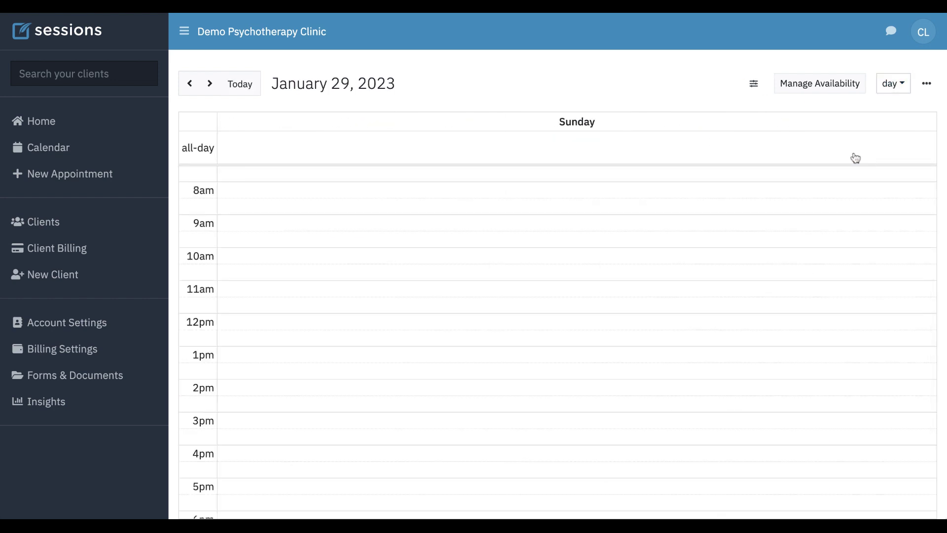
pyautogui.click(895, 94)
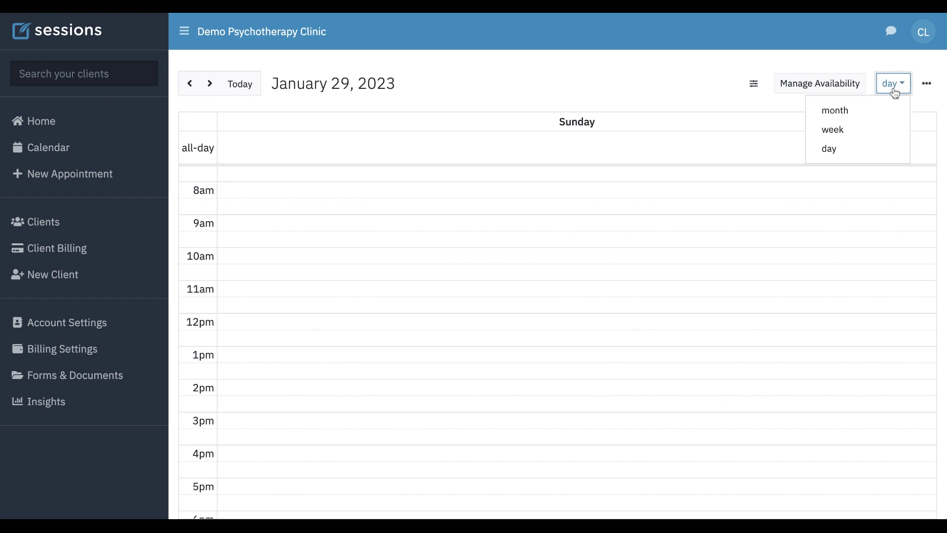
pyautogui.click(848, 136)
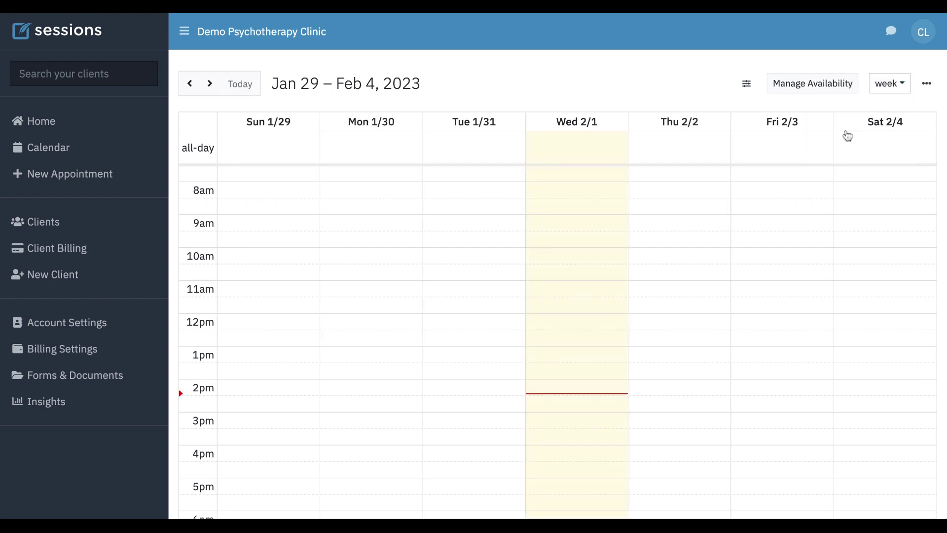
# Advance the calendar three weeks, then jump back to the current week.
pyautogui.click(211, 84)
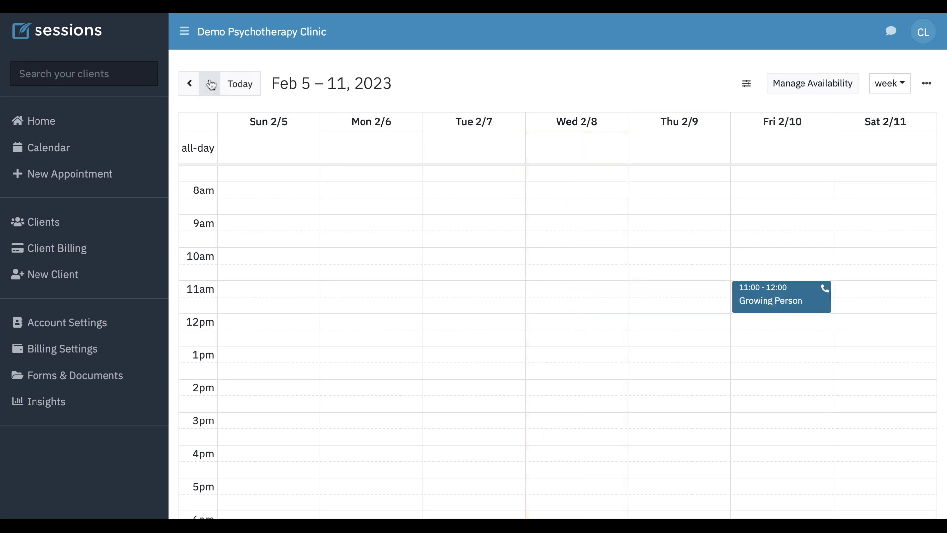
pyautogui.click(211, 84)
pyautogui.click(211, 85)
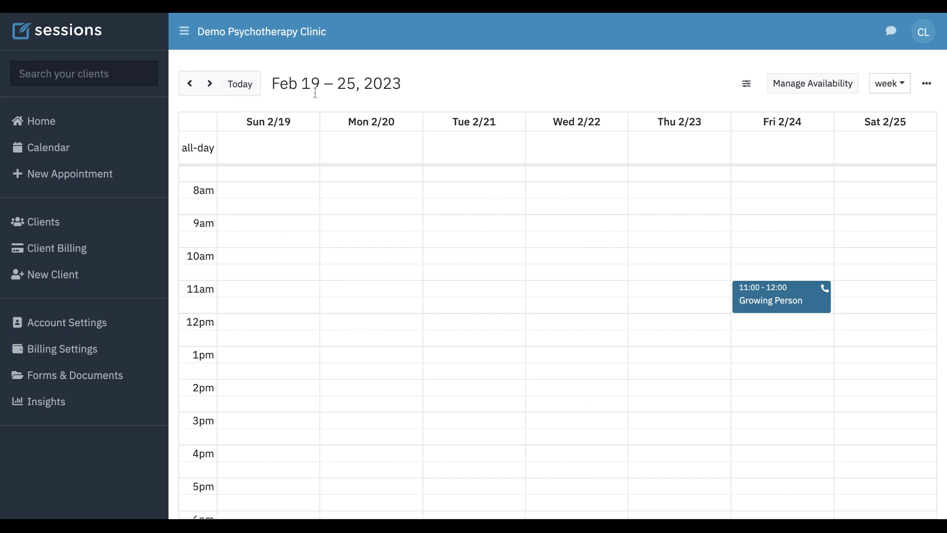
pyautogui.click(243, 88)
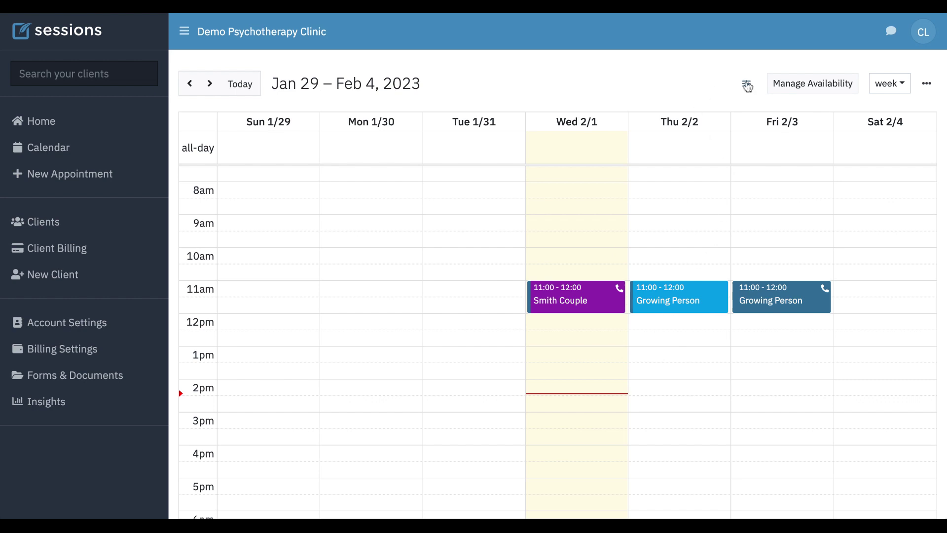
# Test the visibility filter by toggling all members, your own sessions and Telehealth, then restoring everything.
pyautogui.click(746, 86)
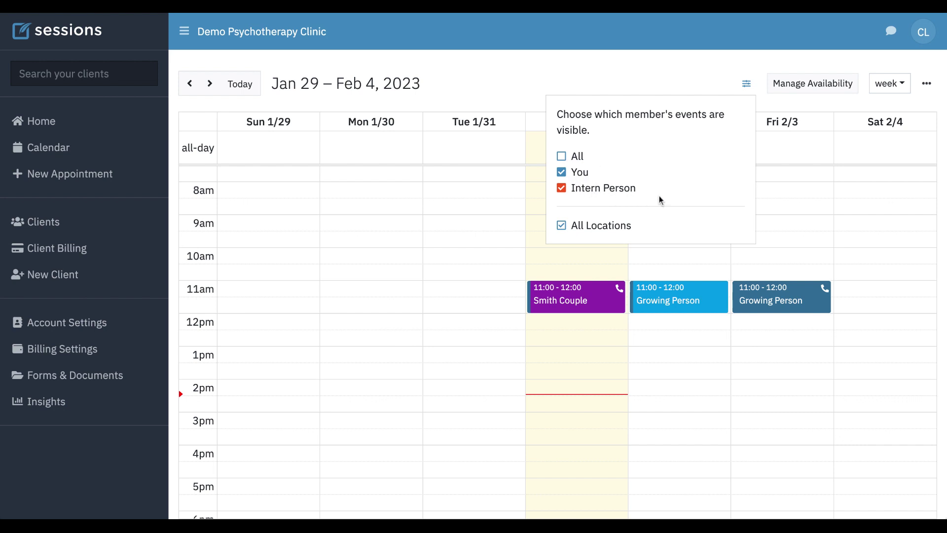
pyautogui.click(561, 157)
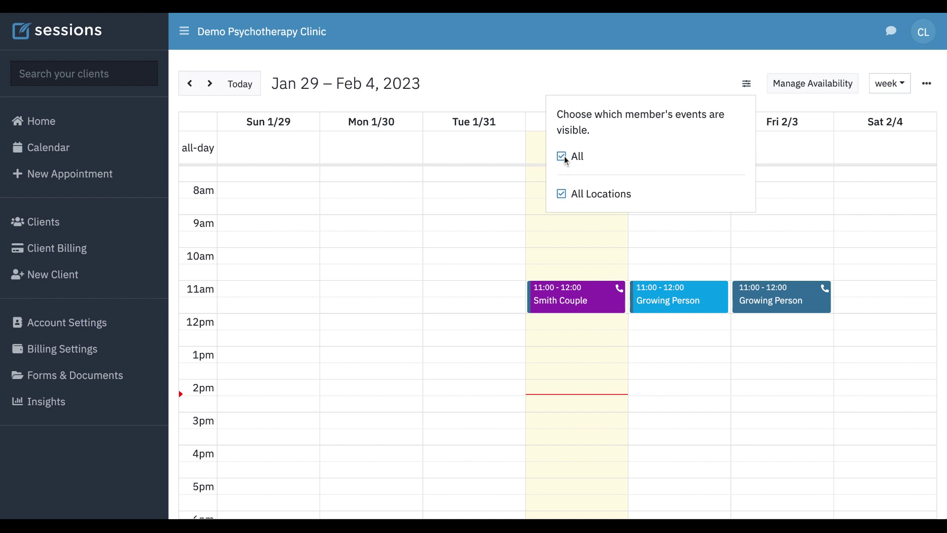
pyautogui.click(561, 157)
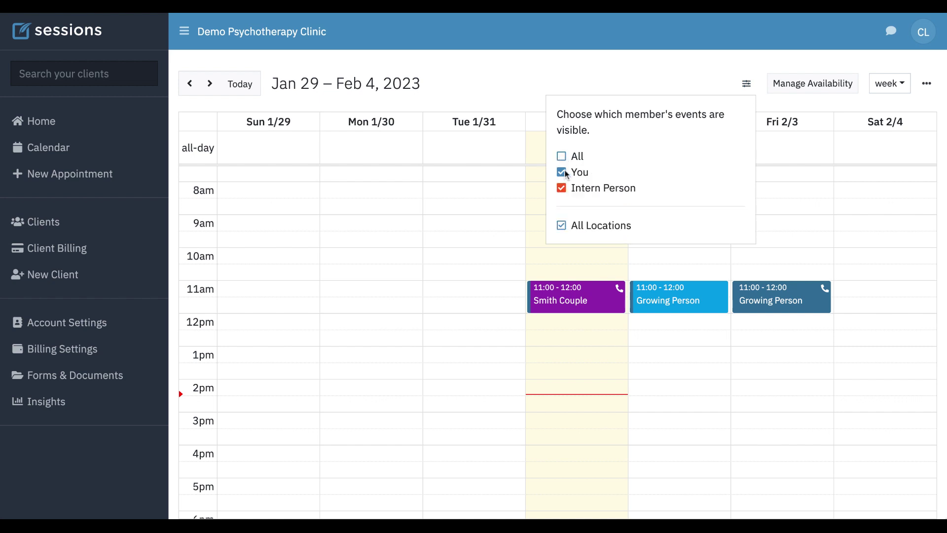
pyautogui.click(561, 172)
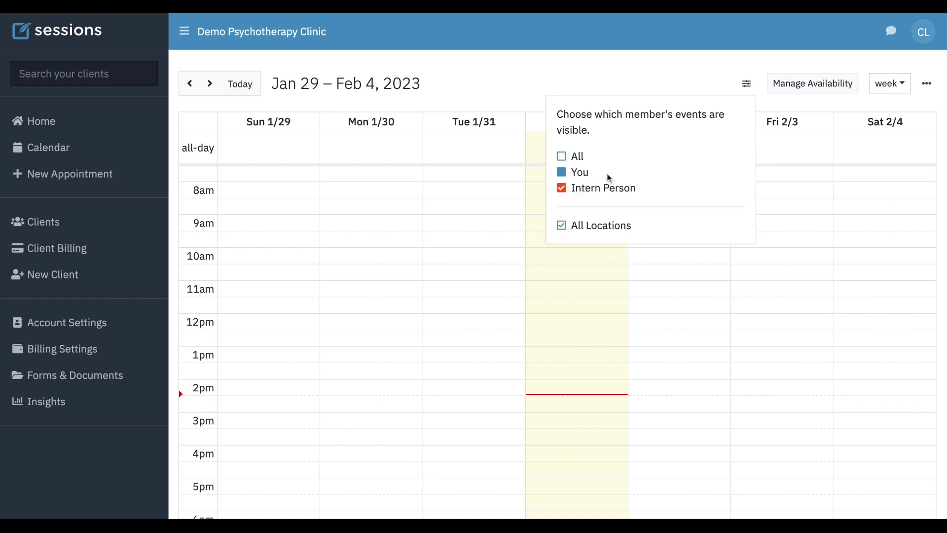
pyautogui.click(562, 172)
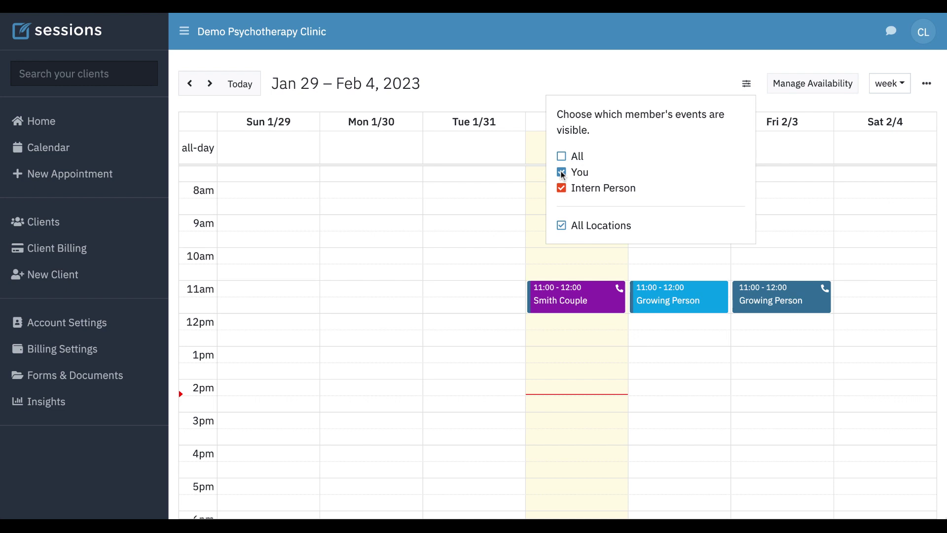
pyautogui.click(561, 226)
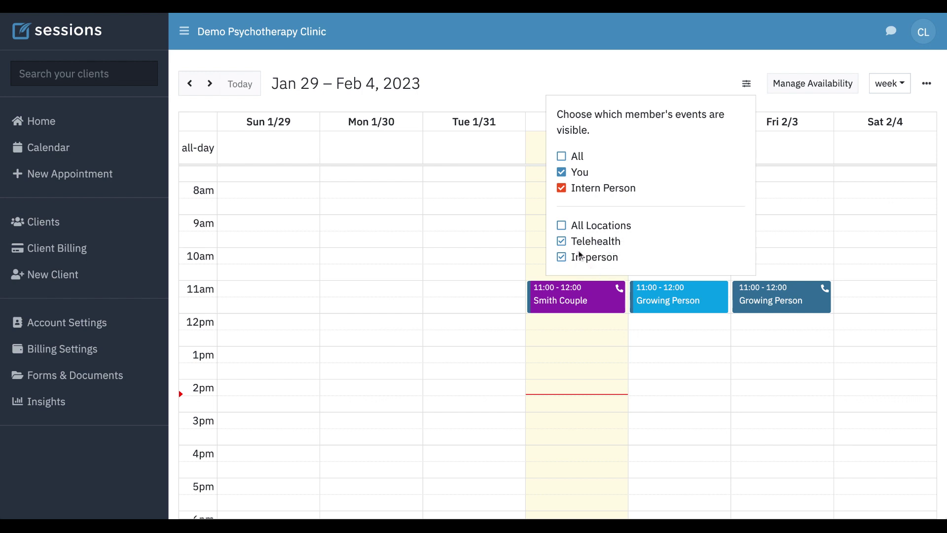
pyautogui.click(562, 241)
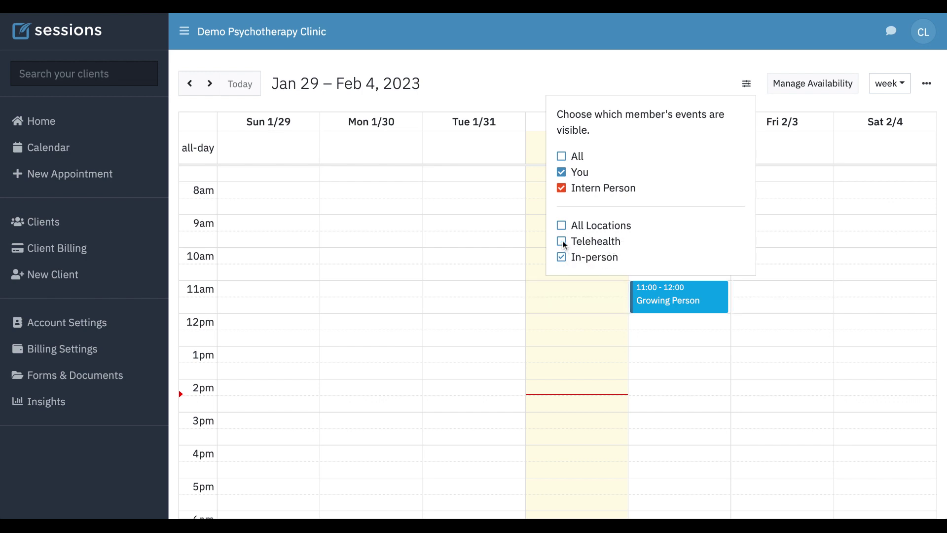
pyautogui.click(562, 241)
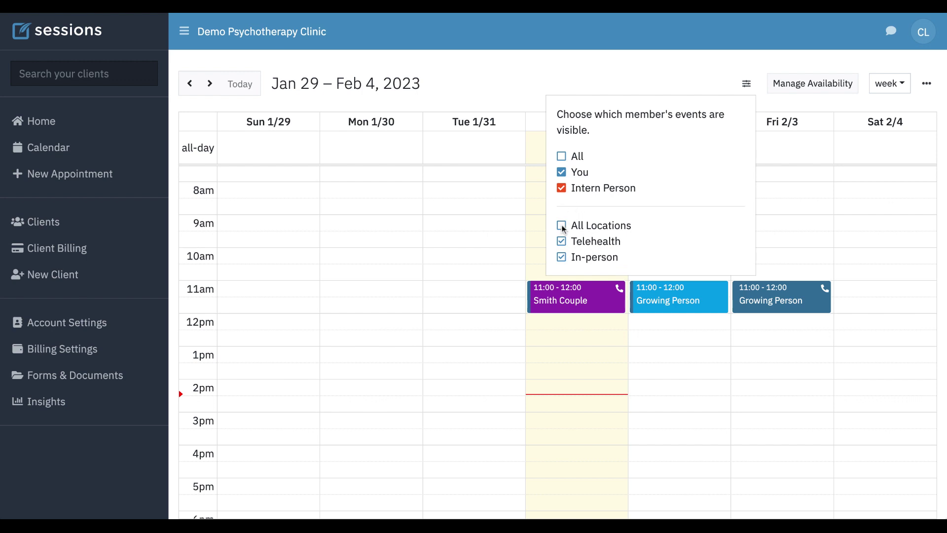
pyautogui.click(561, 226)
pyautogui.click(562, 156)
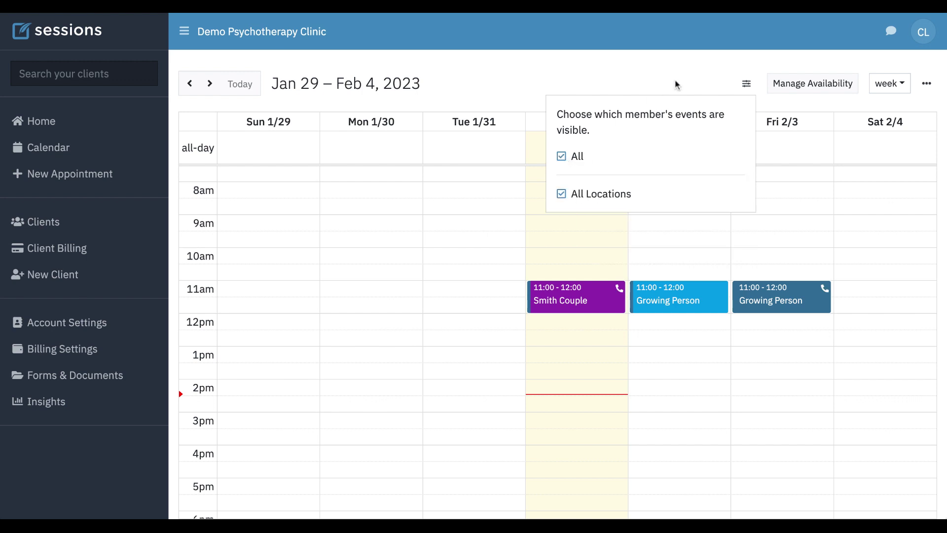
pyautogui.click(713, 85)
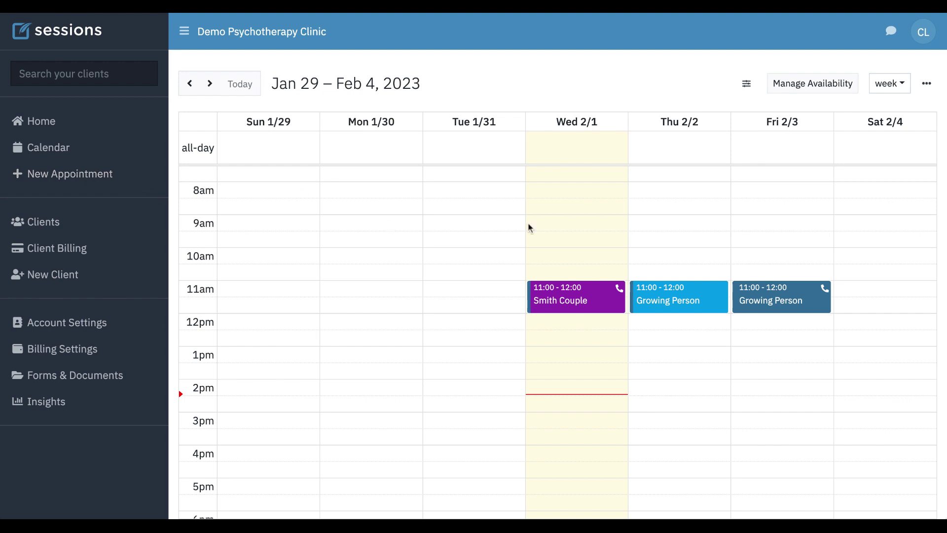
# Start a Sat Feb 4 10am event, review its event types, and pick the client from suggestions.
pyautogui.click(854, 257)
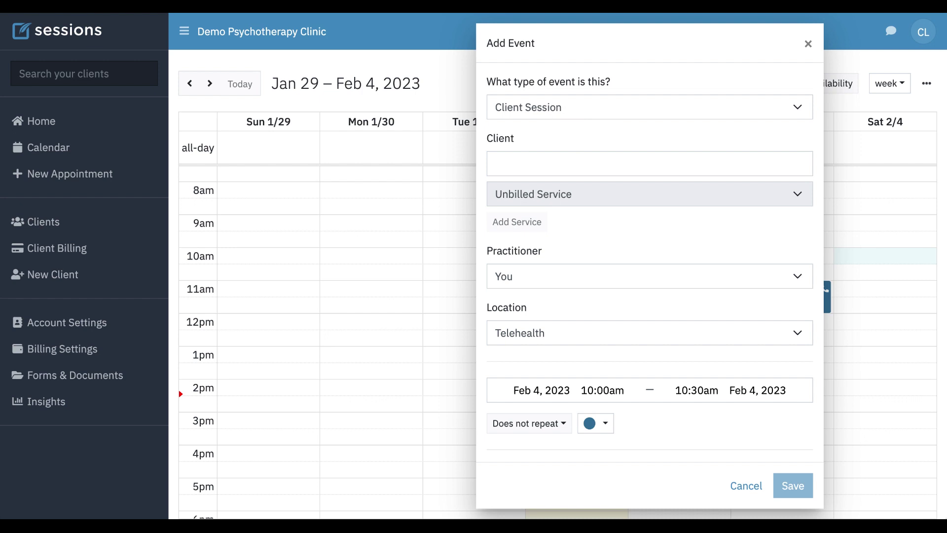
pyautogui.click(641, 107)
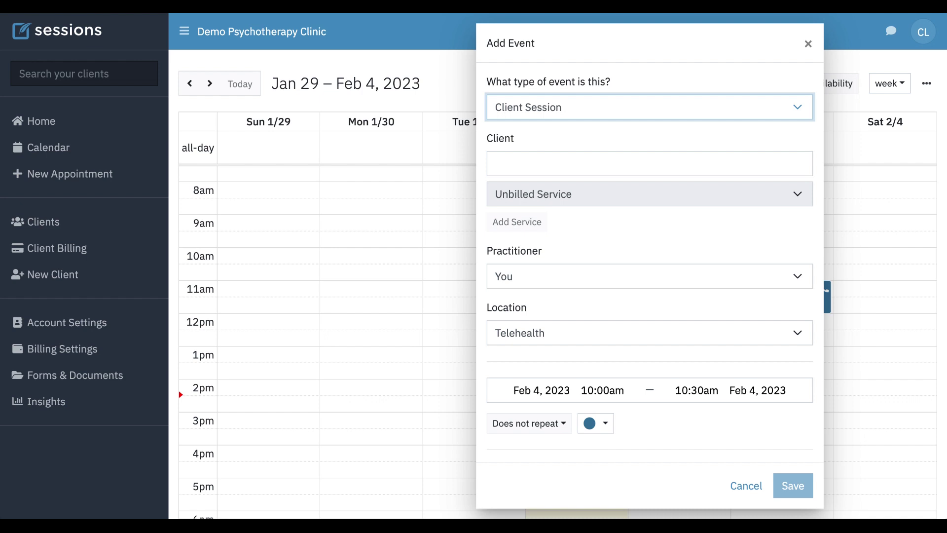
pyautogui.click(529, 163)
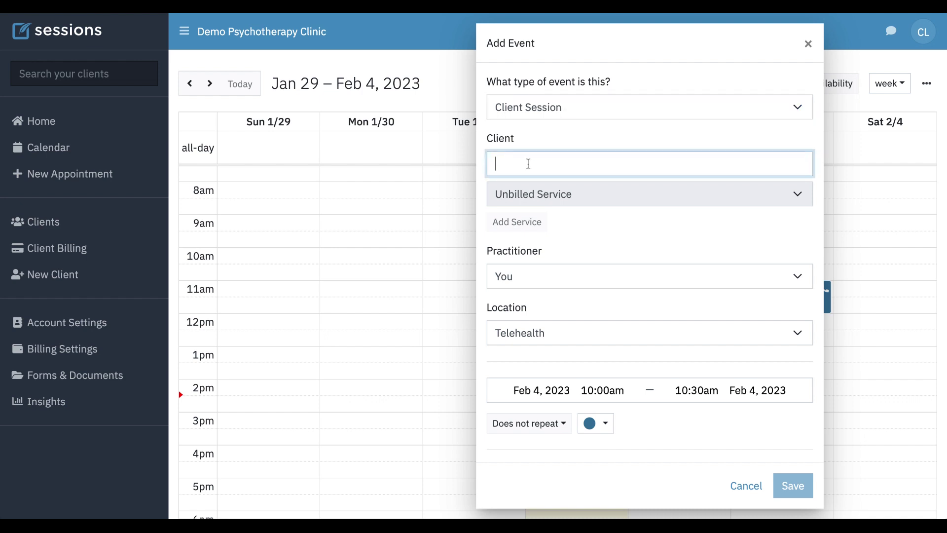
pyautogui.write('good Person')
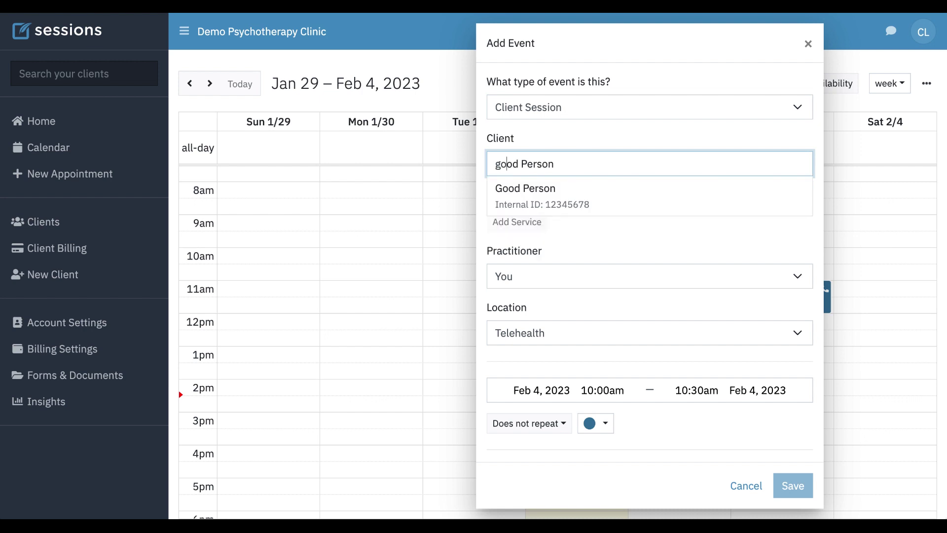
pyautogui.click(552, 202)
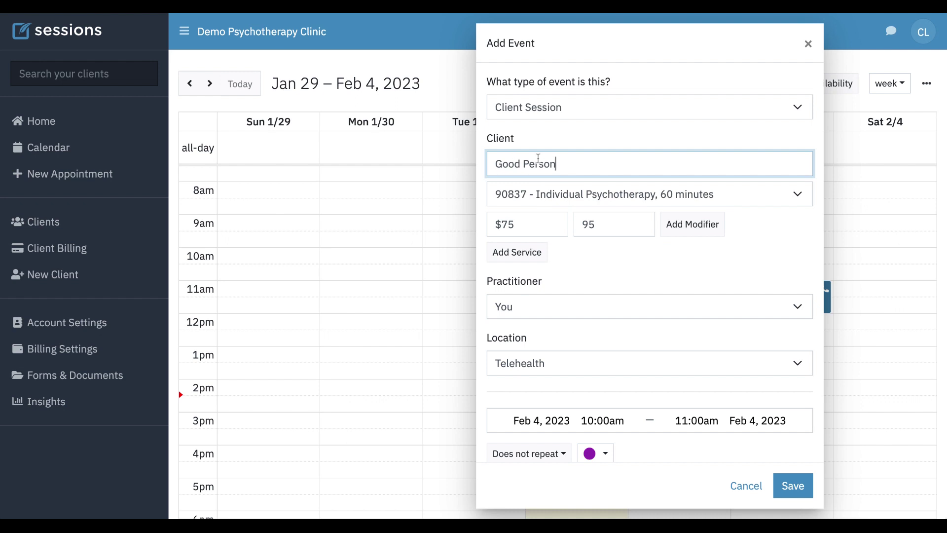
# Open the client's Billing > Settings page and review the Self-Pay, $75 90837 default service.
pyautogui.click(47, 223)
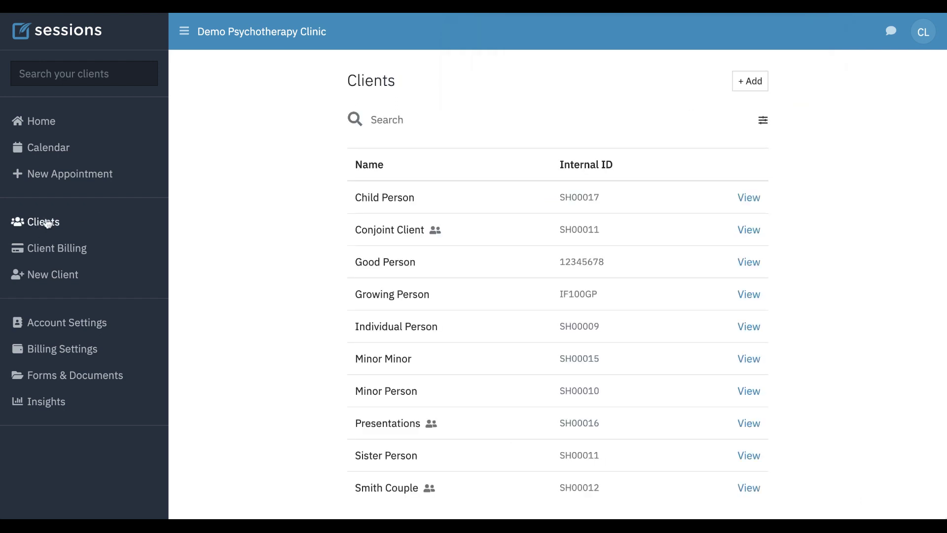
pyautogui.click(749, 262)
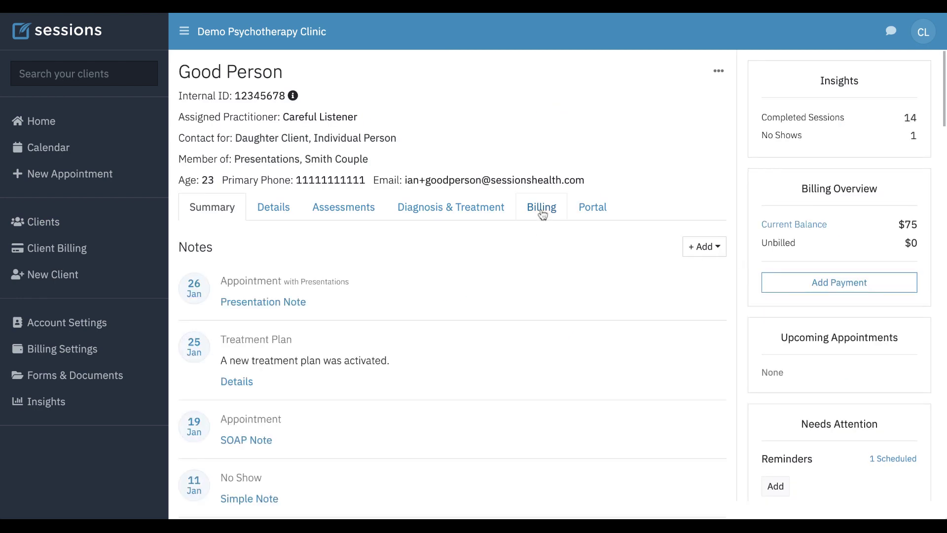
pyautogui.click(542, 212)
pyautogui.click(490, 253)
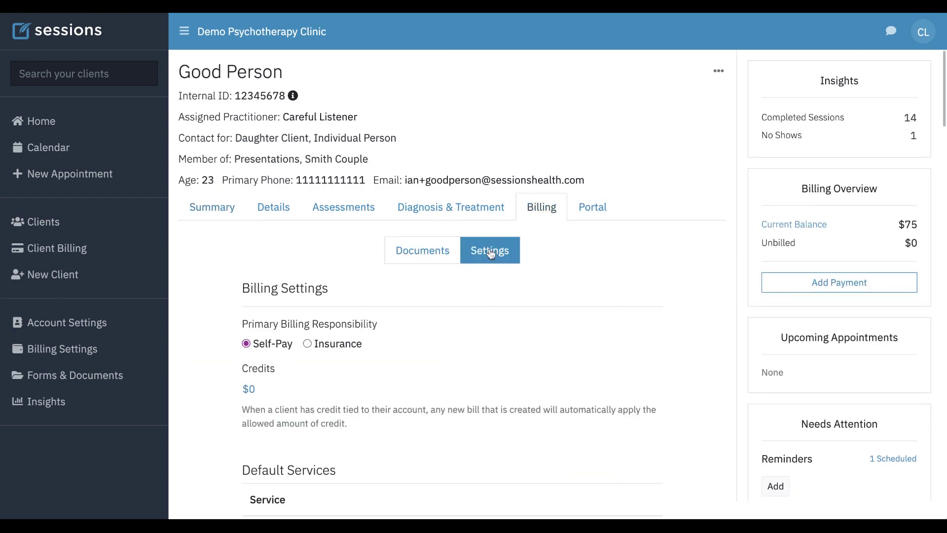
pyautogui.scroll(-6, 533, 367)
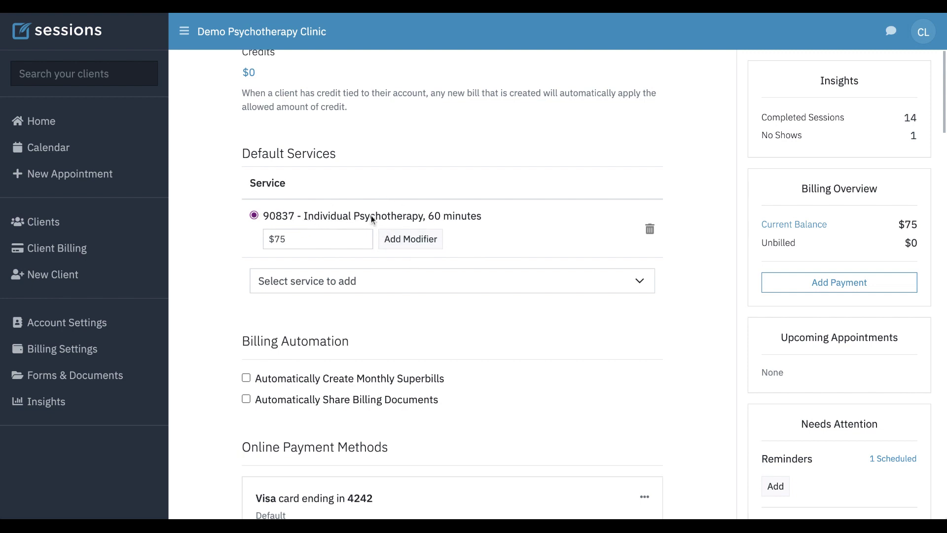
pyautogui.click(299, 239)
pyautogui.scroll(6, 335, 224)
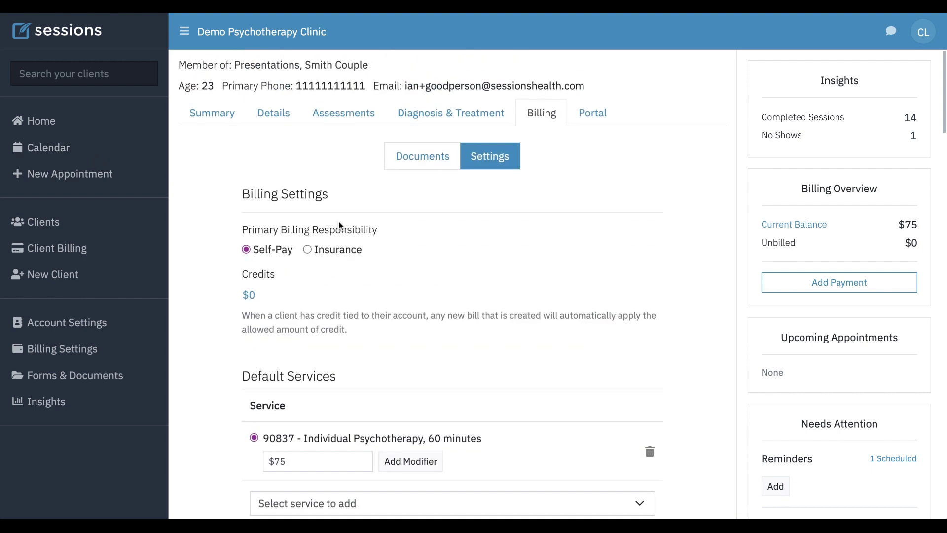
pyautogui.scroll(-2, 338, 225)
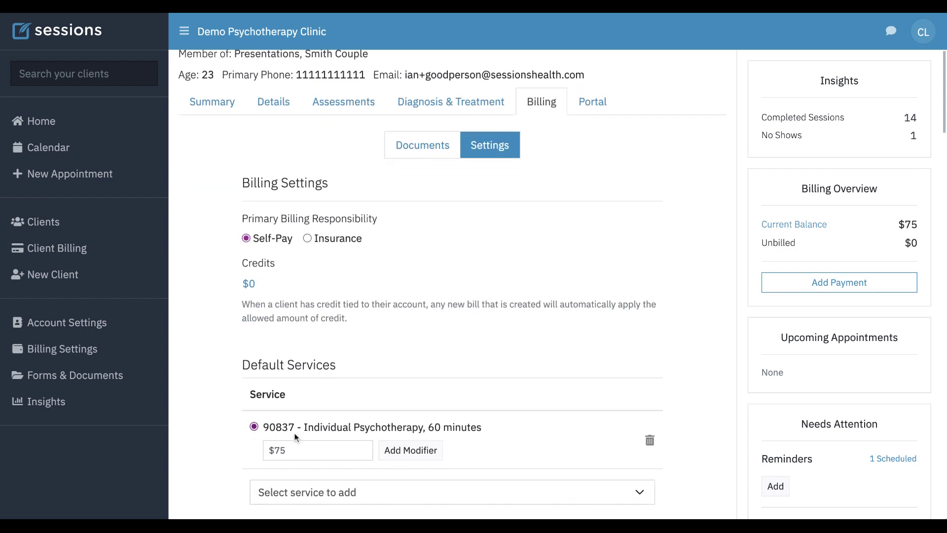
pyautogui.scroll(-2, 299, 434)
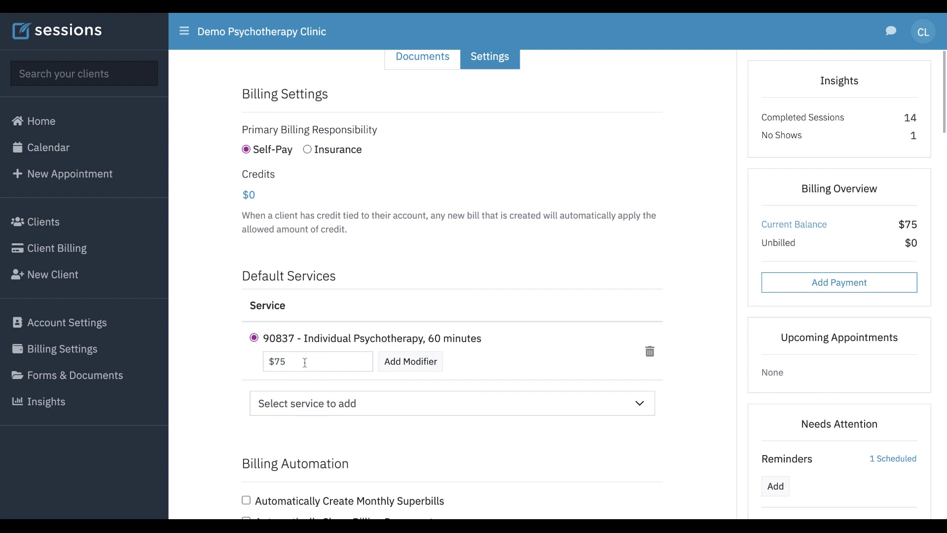
# Draft a Feb 4 9:30am session for the client and change its location to In-person.
pyautogui.click(48, 148)
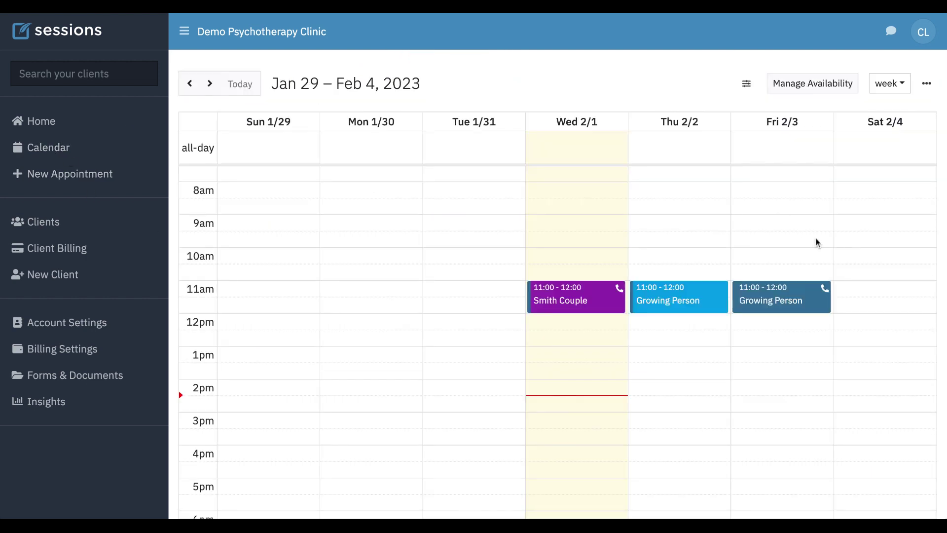
pyautogui.click(847, 241)
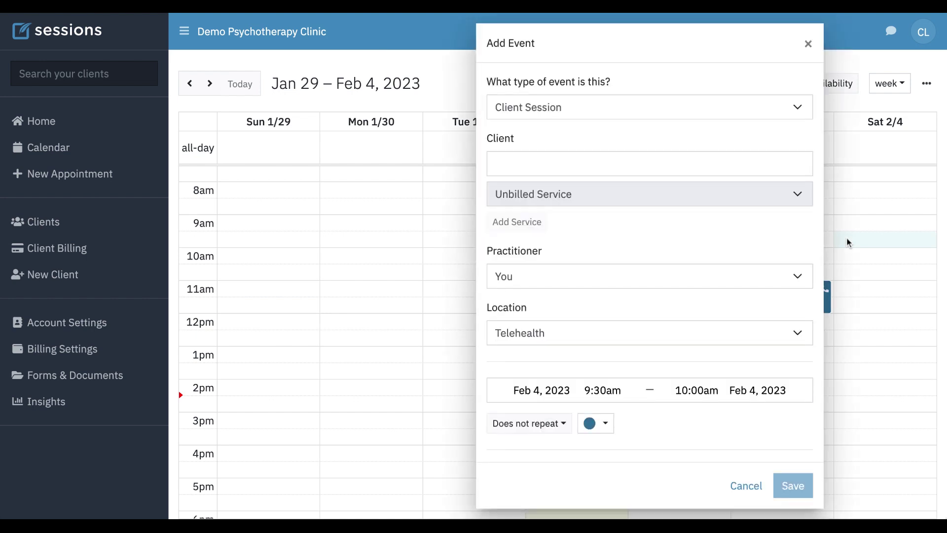
pyautogui.click(523, 166)
pyautogui.write('good Person')
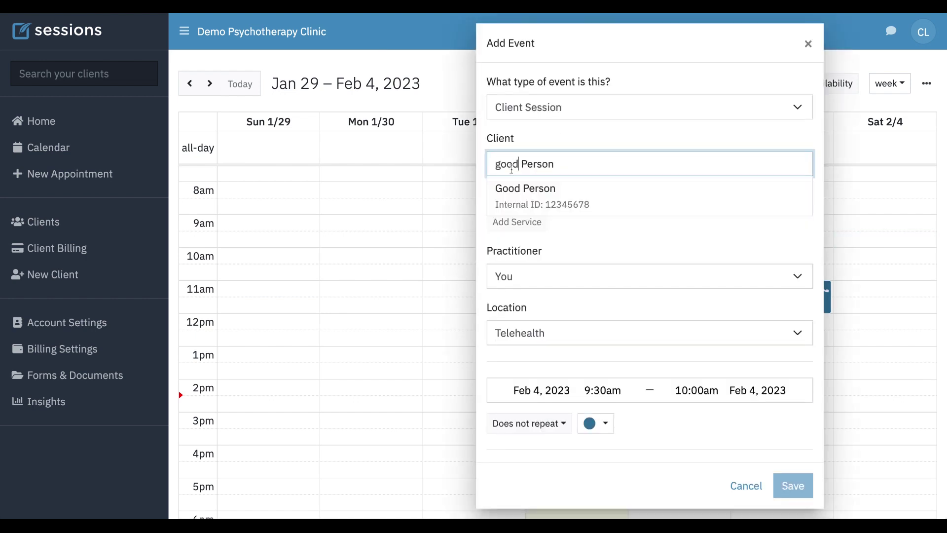
pyautogui.click(520, 192)
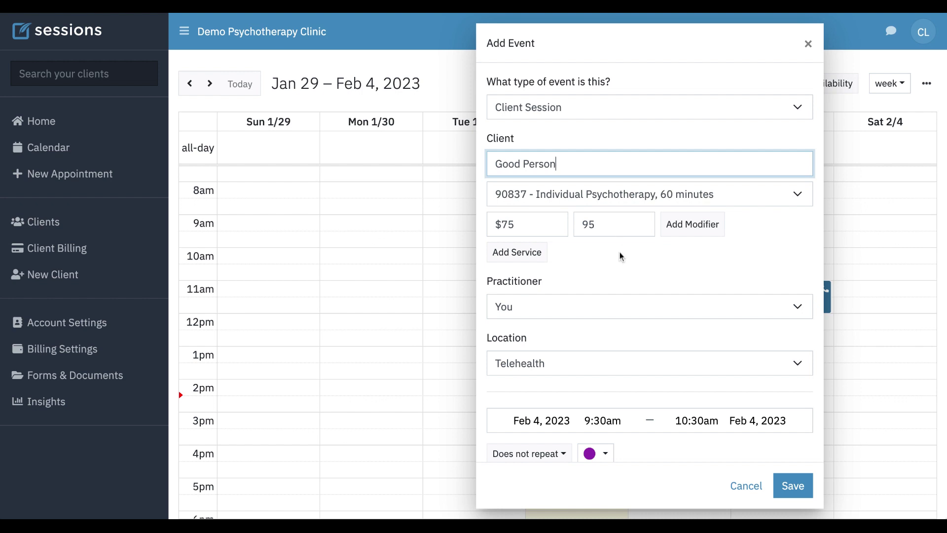
pyautogui.scroll(-3, 619, 253)
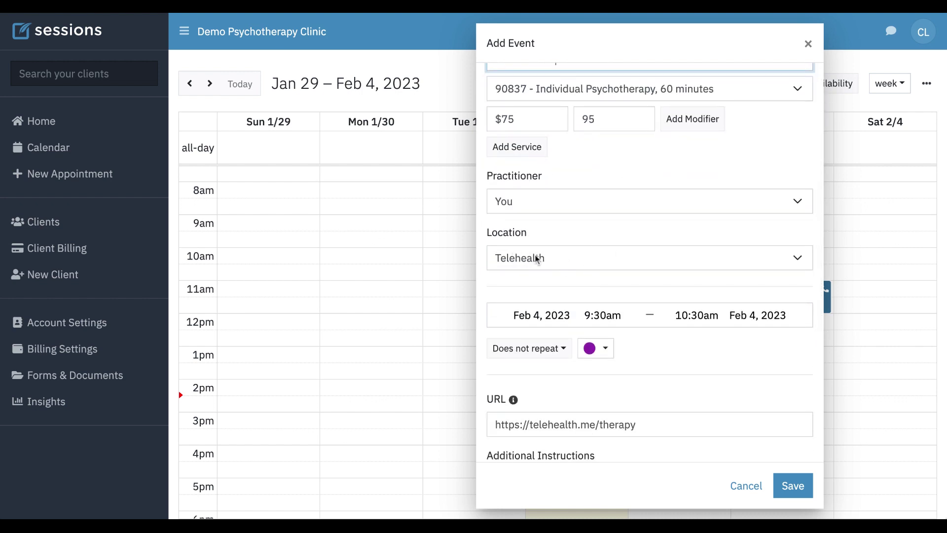
pyautogui.click(577, 257)
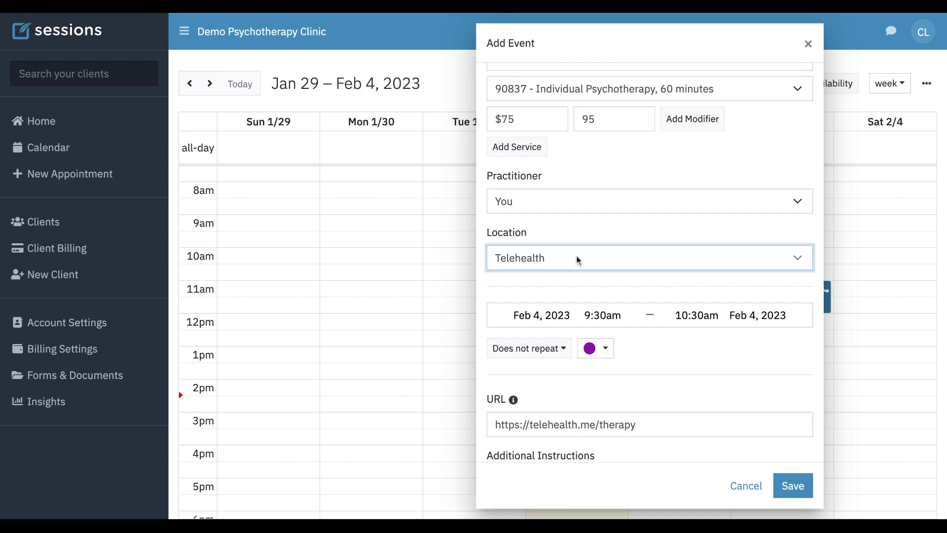
pyautogui.click(542, 274)
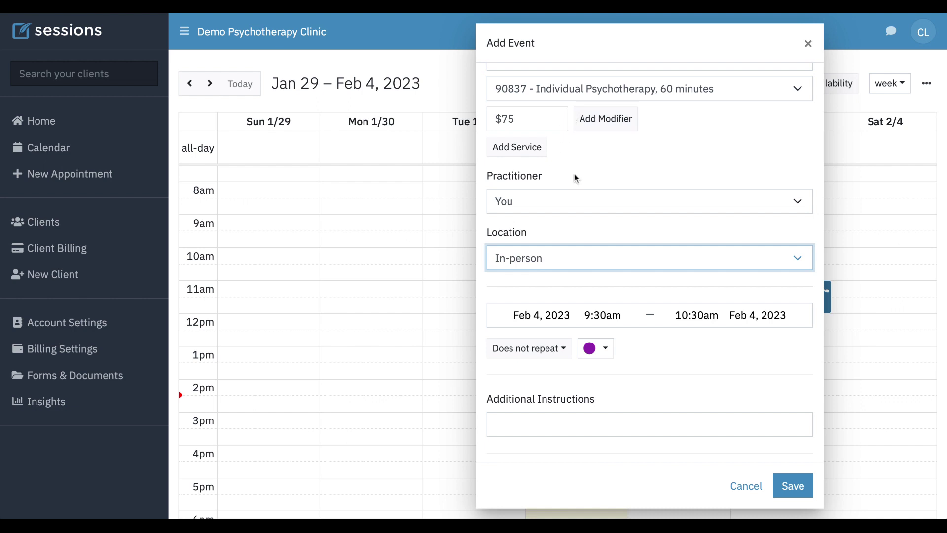
# In Account Settings, open the Telehealth service location's edit form and cancel without changes.
pyautogui.click(68, 327)
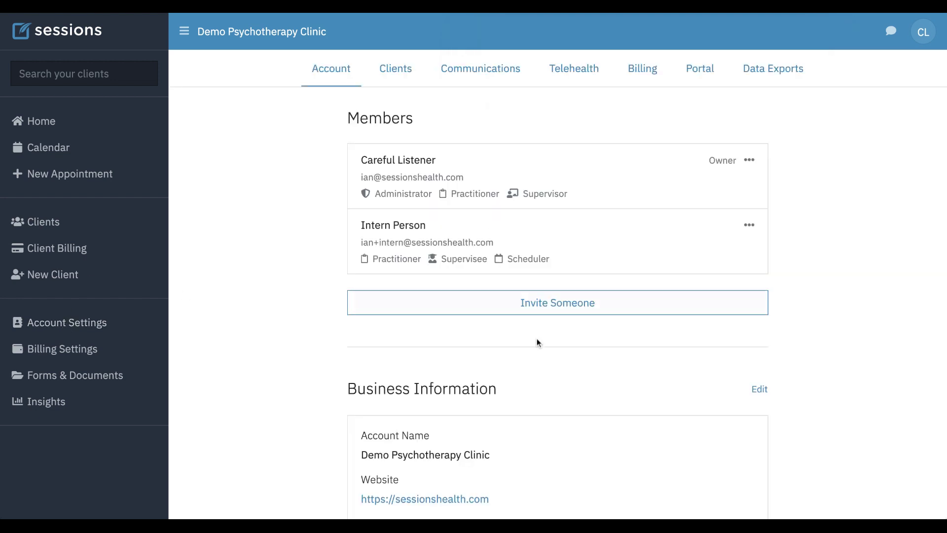
pyautogui.scroll(-5, 570, 360)
pyautogui.scroll(-5, 570, 363)
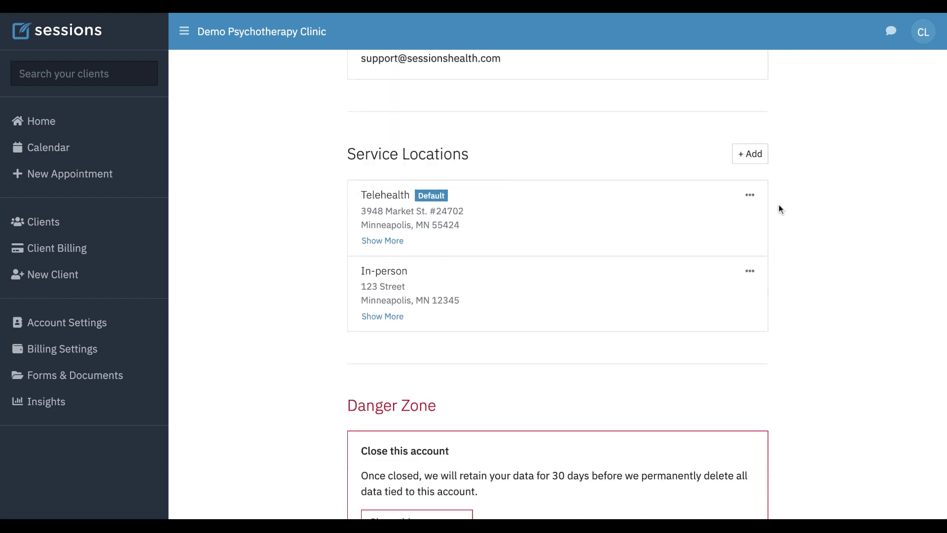
pyautogui.click(751, 195)
pyautogui.click(703, 220)
pyautogui.scroll(-1, 498, 302)
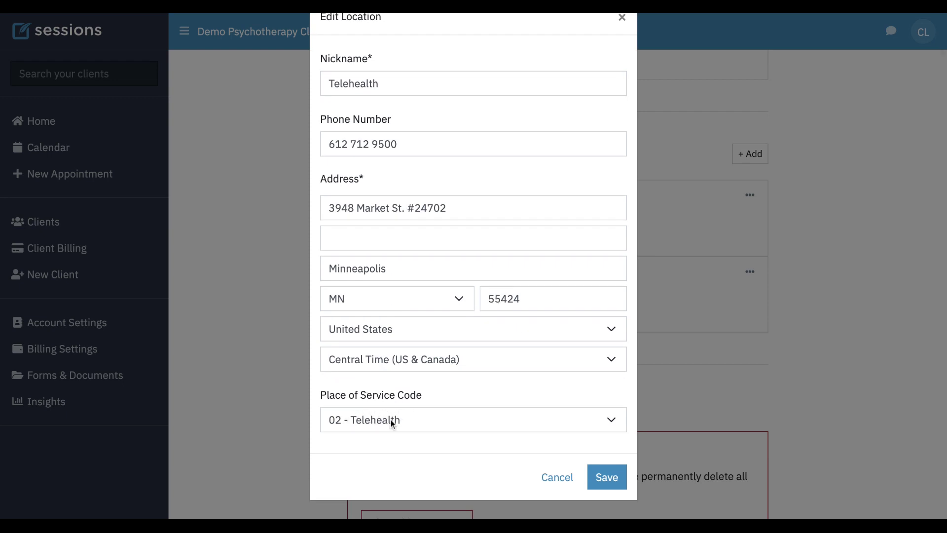
pyautogui.click(556, 477)
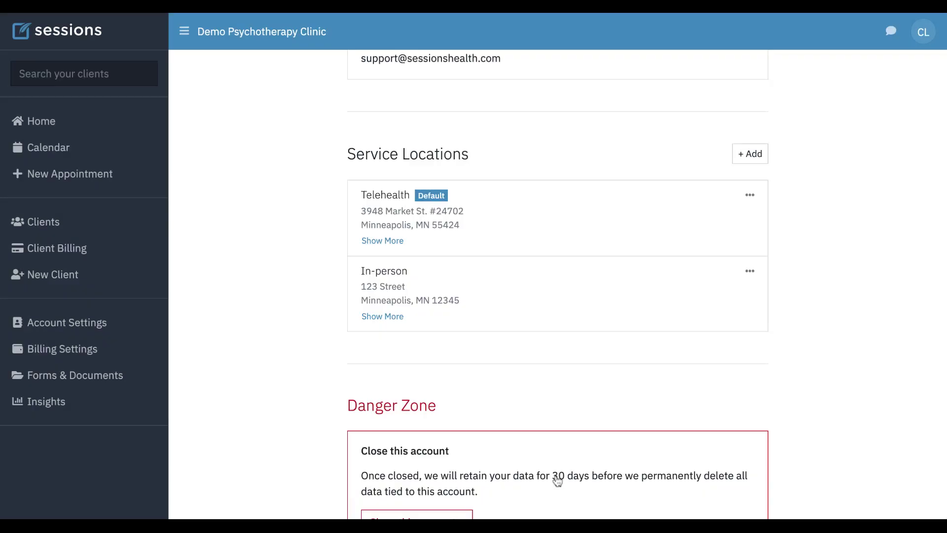
pyautogui.click(49, 148)
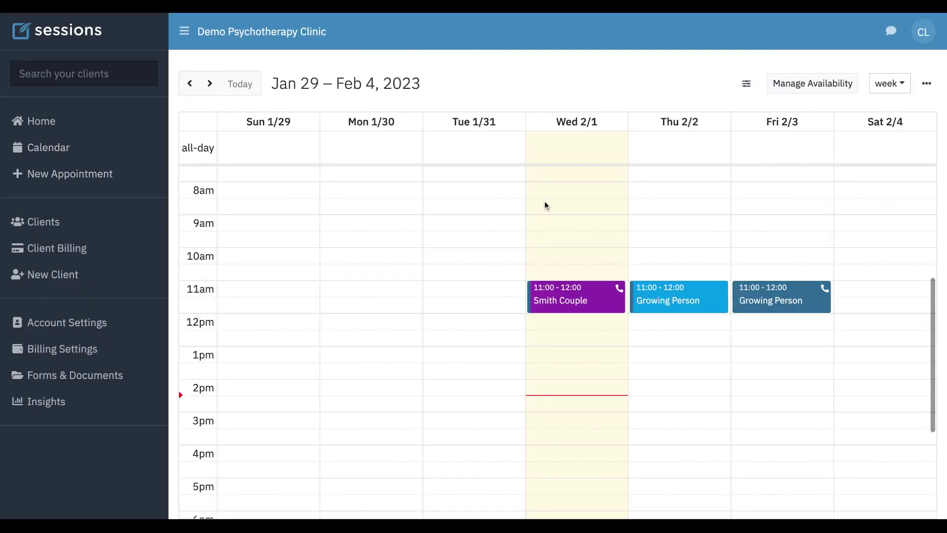
pyautogui.click(853, 255)
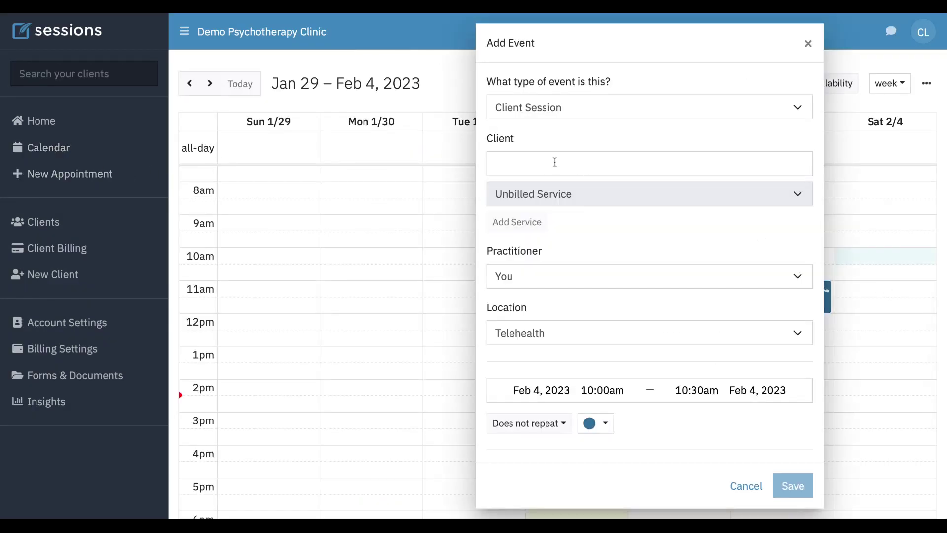
pyautogui.click(539, 169)
pyautogui.write('good Person')
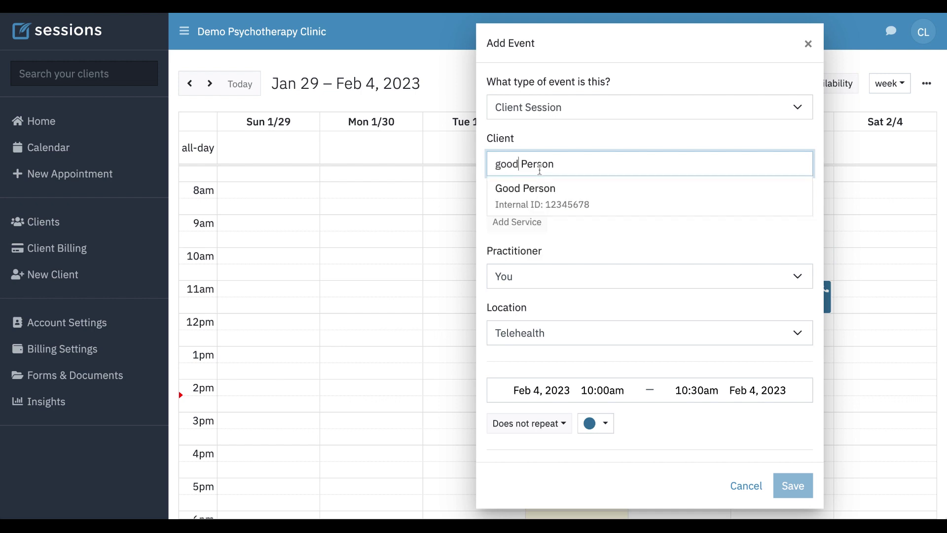
pyautogui.click(524, 193)
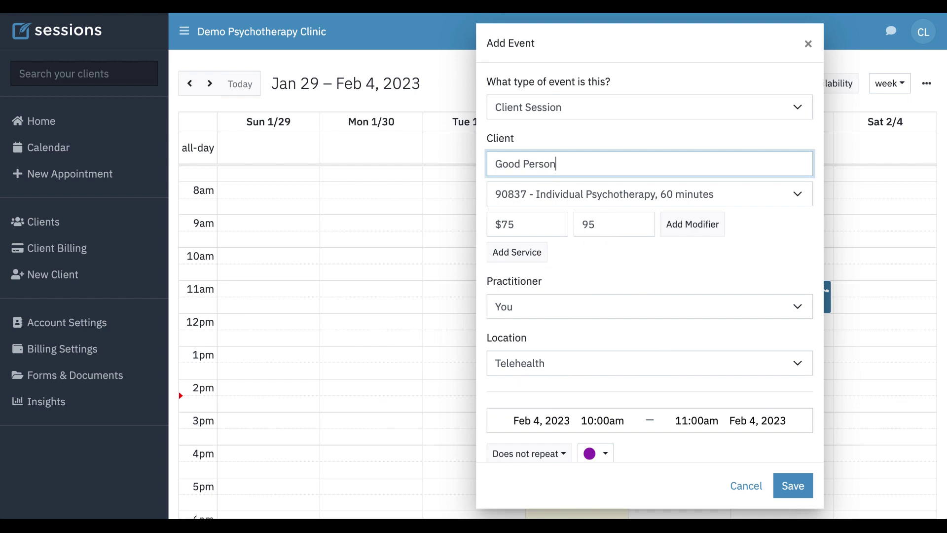
pyautogui.scroll(-1, 608, 256)
pyautogui.scroll(-2, 608, 256)
pyautogui.scroll(-1, 630, 224)
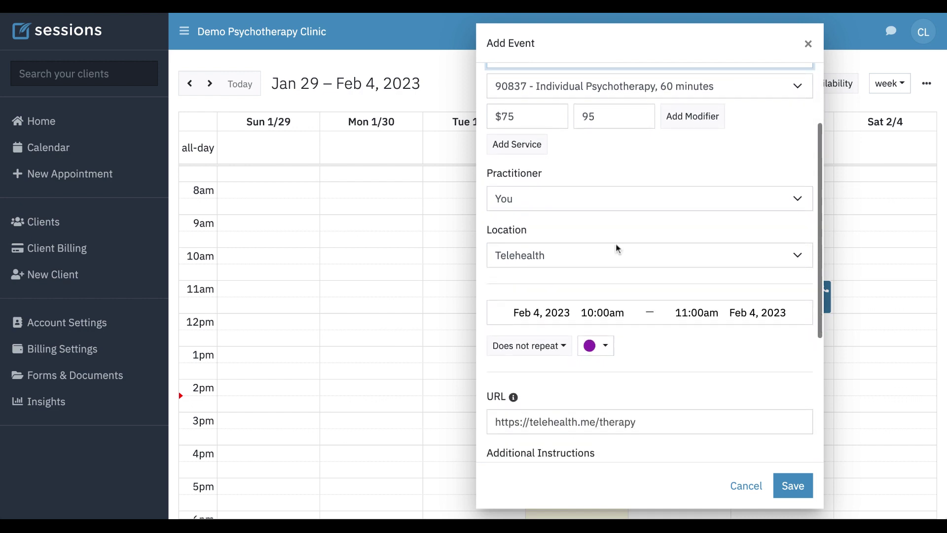
pyautogui.click(591, 204)
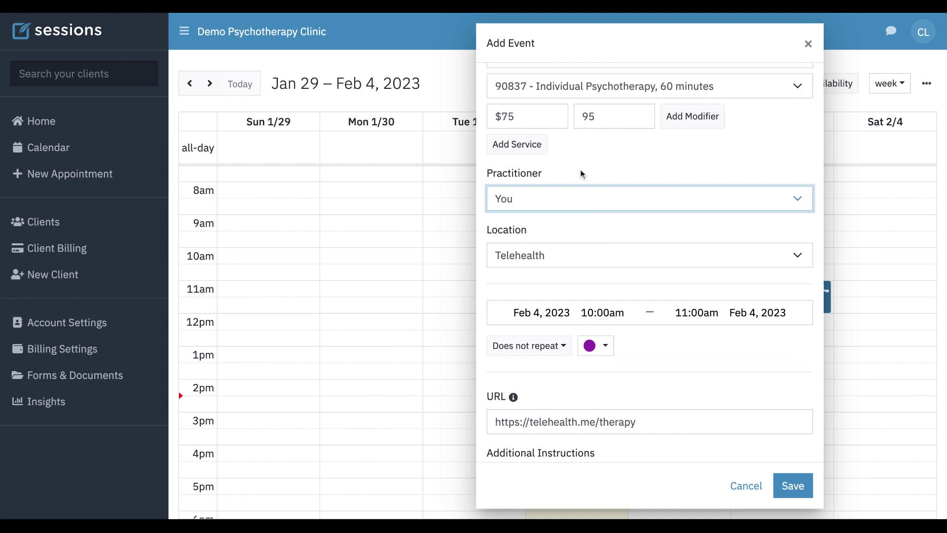
pyautogui.scroll(-2, 587, 245)
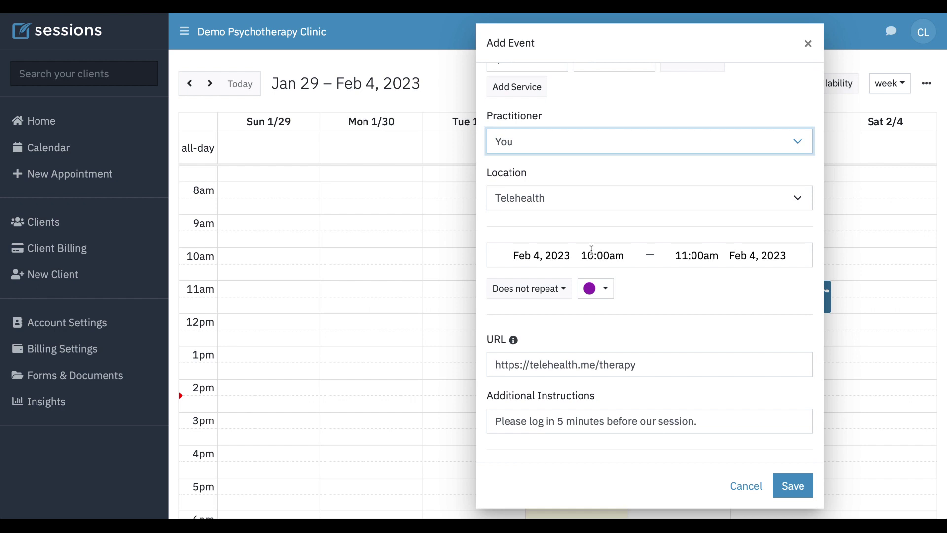
pyautogui.click(606, 293)
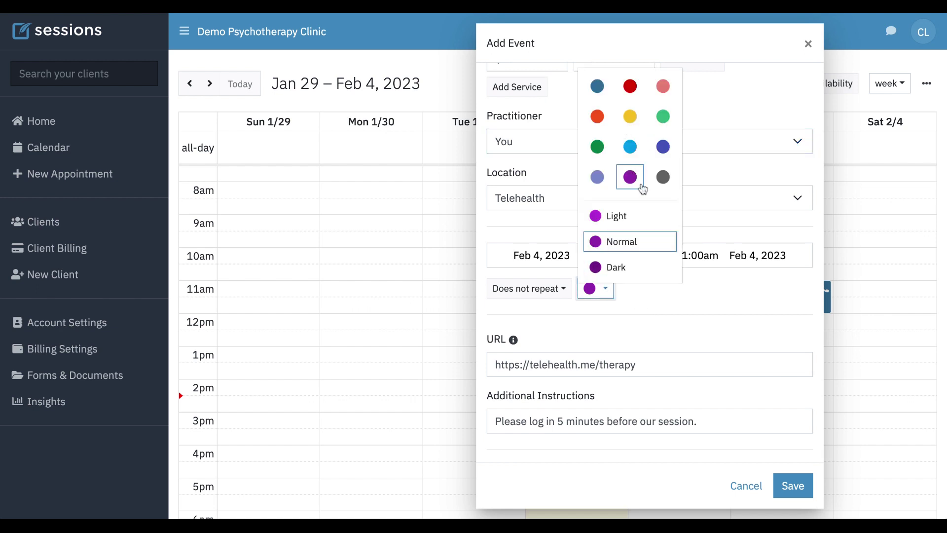
pyautogui.click(645, 295)
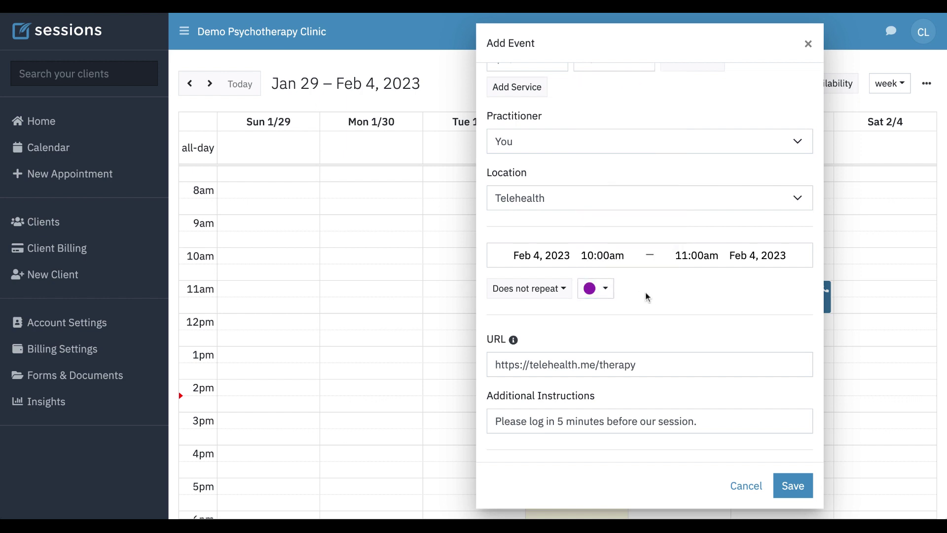
pyautogui.click(744, 489)
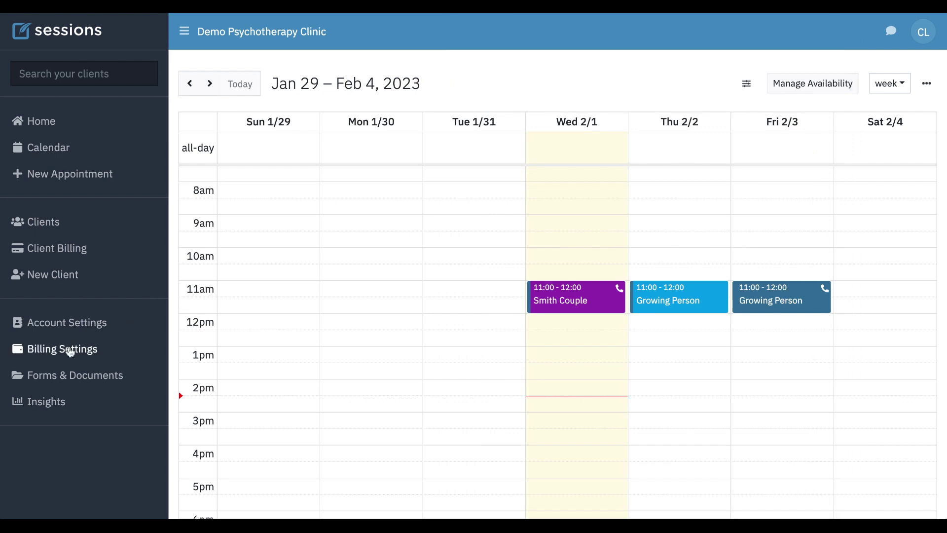
# Open the practice's services list and the edit form for service 90834's colour.
pyautogui.click(80, 346)
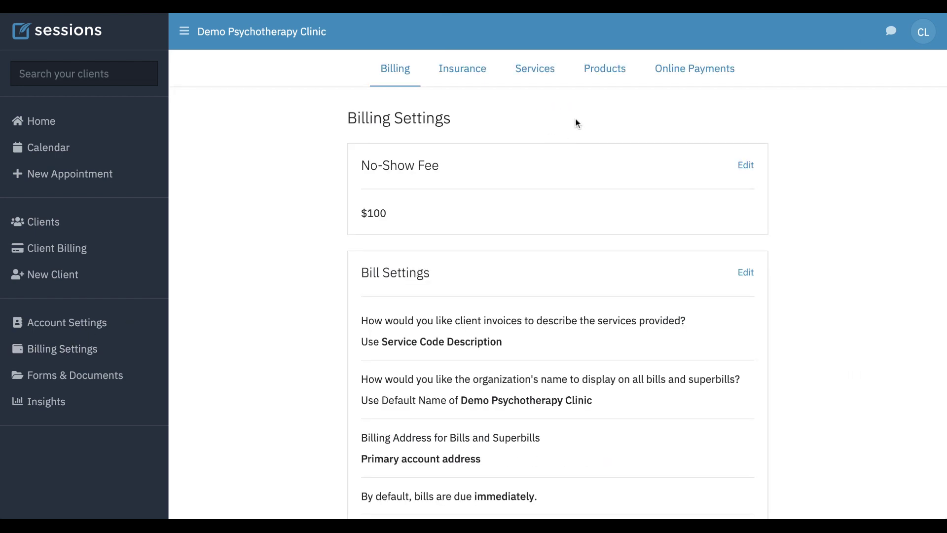
pyautogui.click(539, 74)
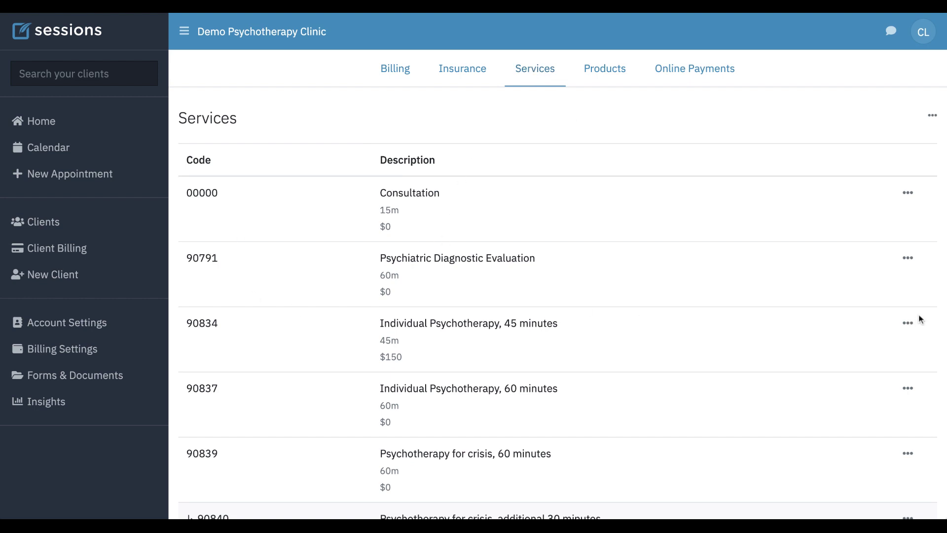
pyautogui.click(908, 323)
pyautogui.click(845, 347)
pyautogui.scroll(-2, 484, 309)
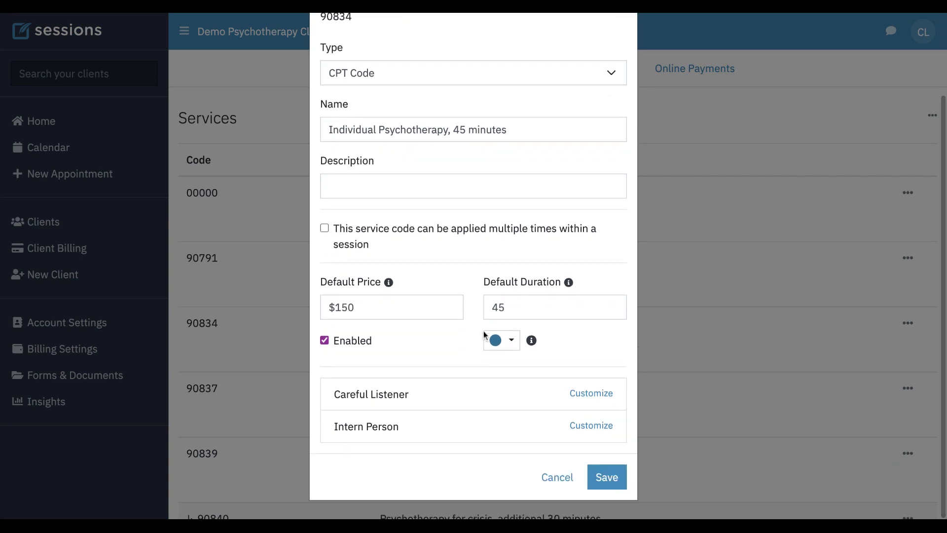
pyautogui.click(510, 342)
pyautogui.scroll(2, 510, 342)
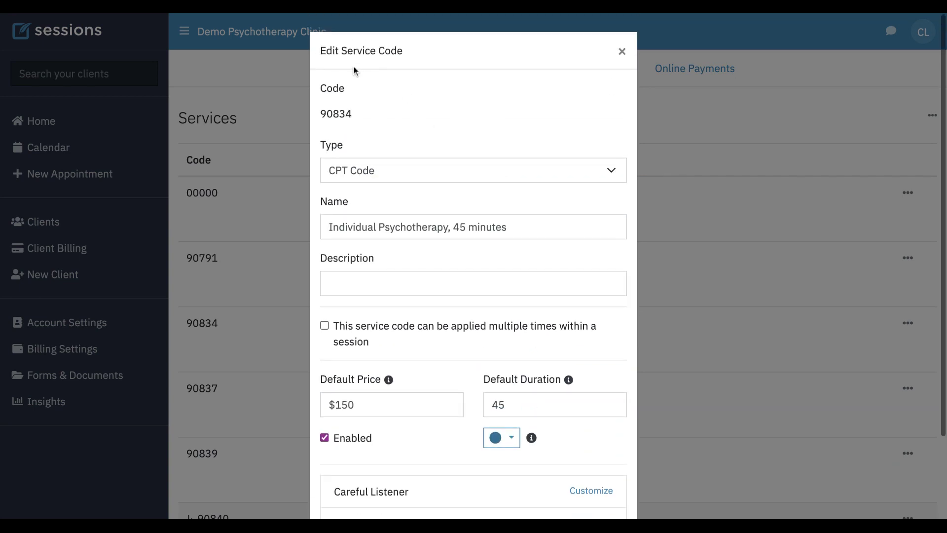
# View 90834's colour swatches and close unchanged, then open and close the 90837 editor.
pyautogui.click(351, 69)
pyautogui.scroll(-2, 517, 325)
pyautogui.click(510, 348)
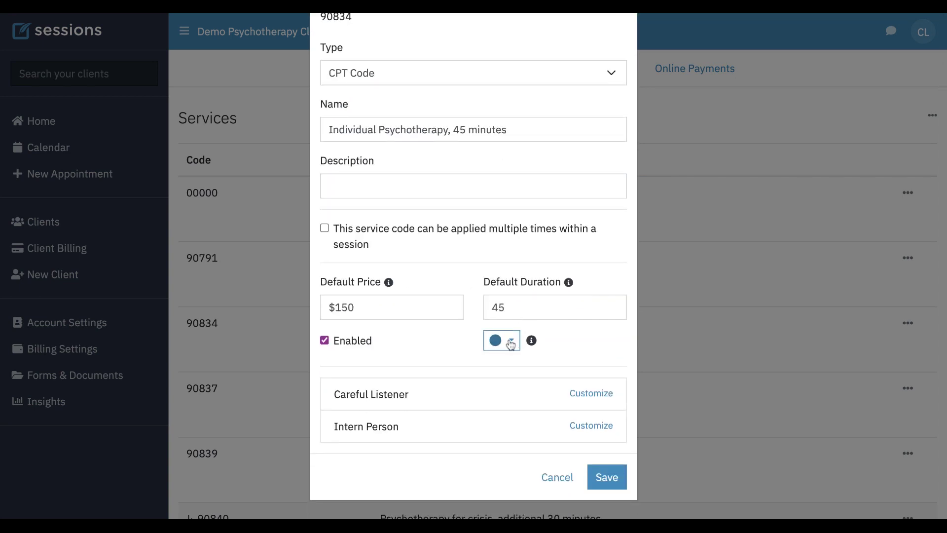
pyautogui.click(511, 345)
pyautogui.click(511, 344)
pyautogui.click(557, 477)
pyautogui.scroll(-1, 562, 289)
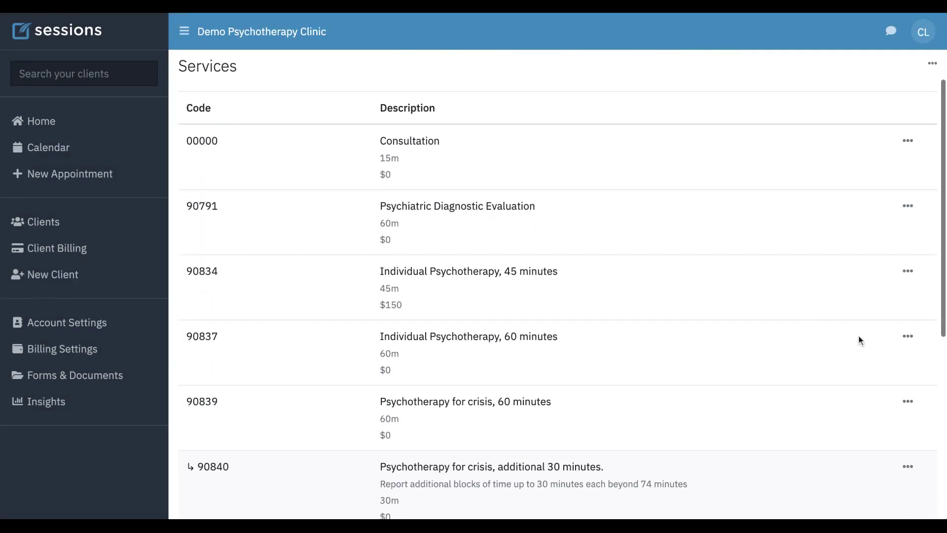
pyautogui.click(908, 337)
pyautogui.click(860, 361)
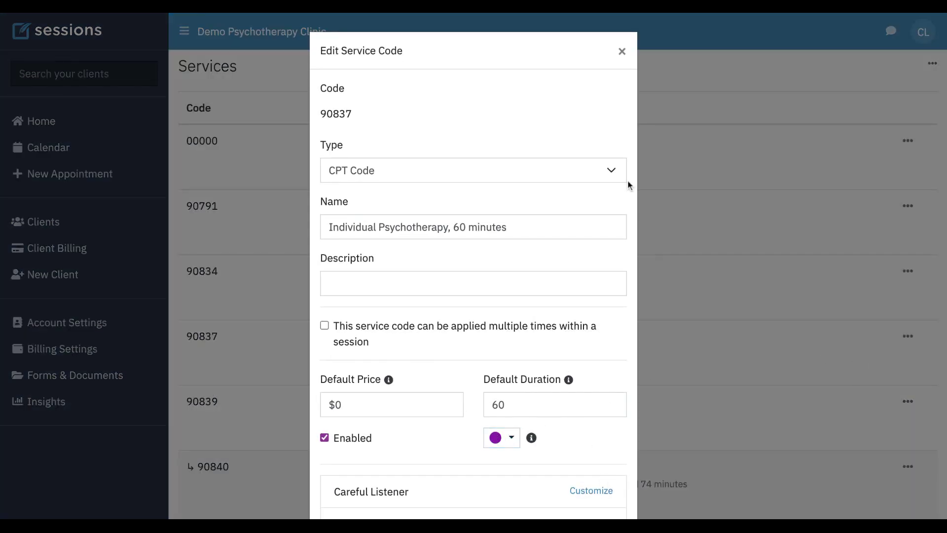
pyautogui.click(621, 53)
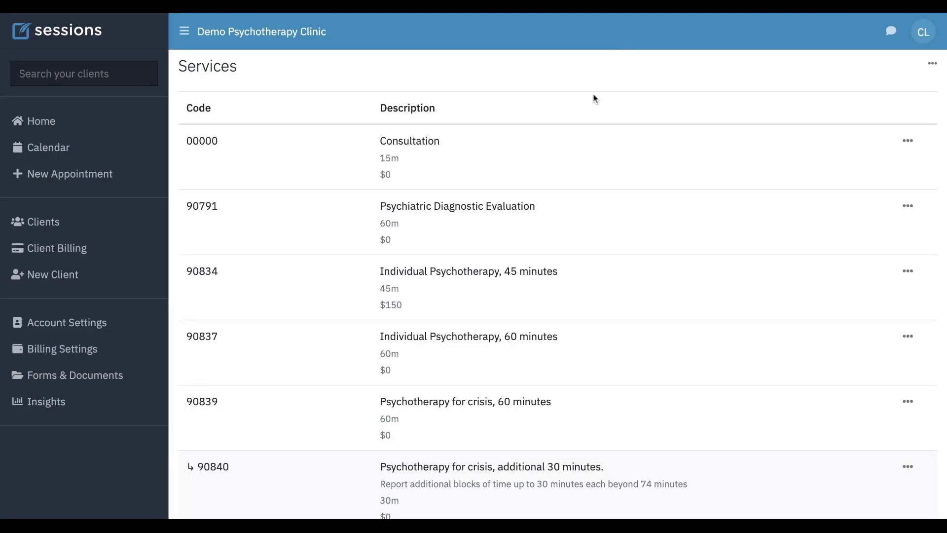
# Edit service 90791, choose the red colour swatch, and save.
pyautogui.click(908, 206)
pyautogui.click(852, 232)
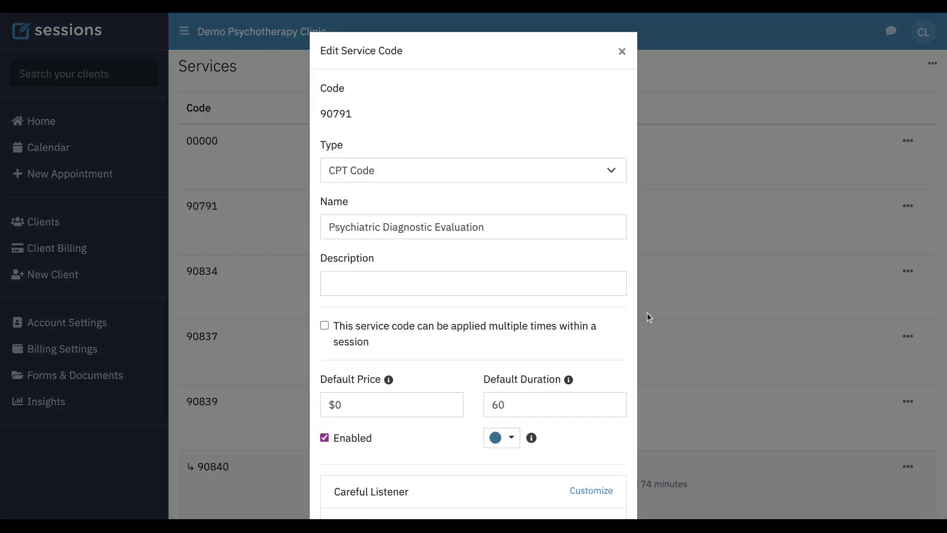
pyautogui.scroll(-2, 545, 393)
pyautogui.click(510, 345)
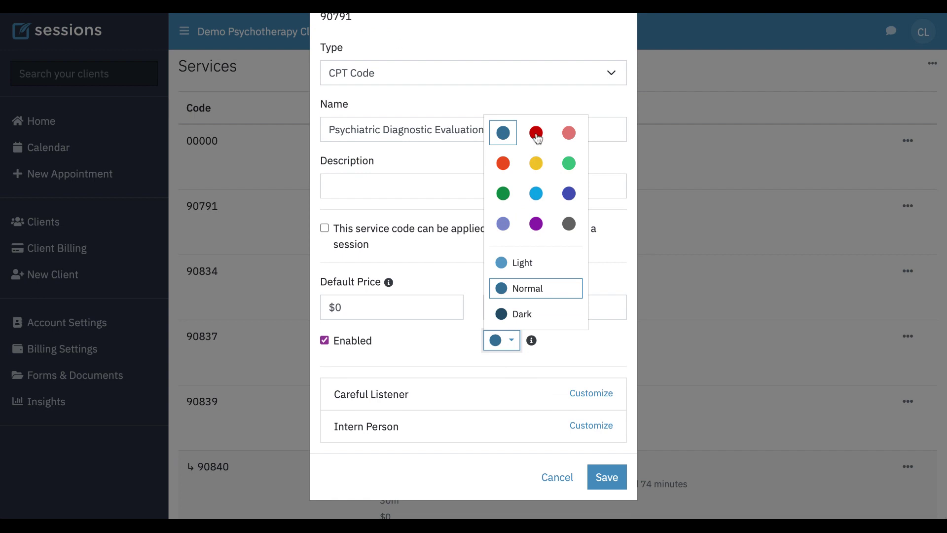
pyautogui.click(535, 132)
pyautogui.click(617, 481)
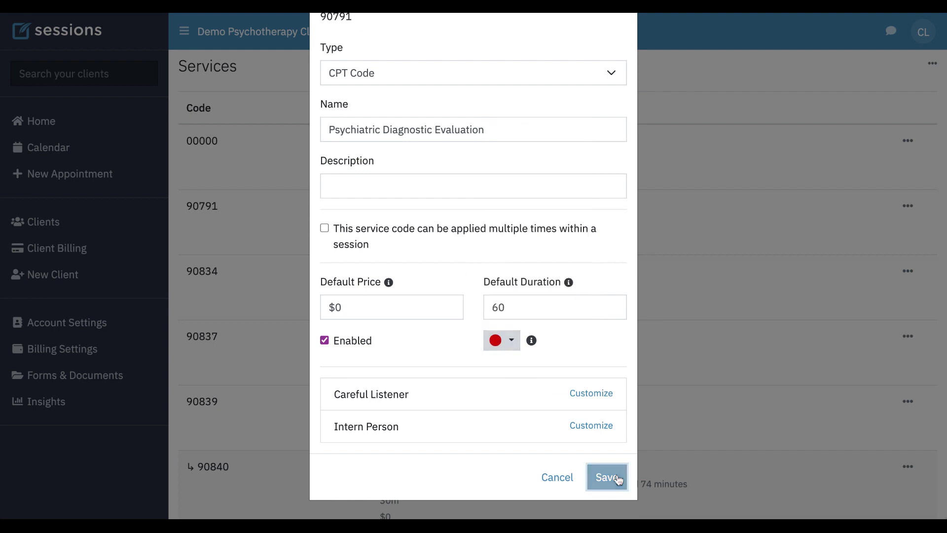
# Create a Mon 1/30 9am session for the client with service 90791 and a $100 fee, then save.
pyautogui.click(50, 149)
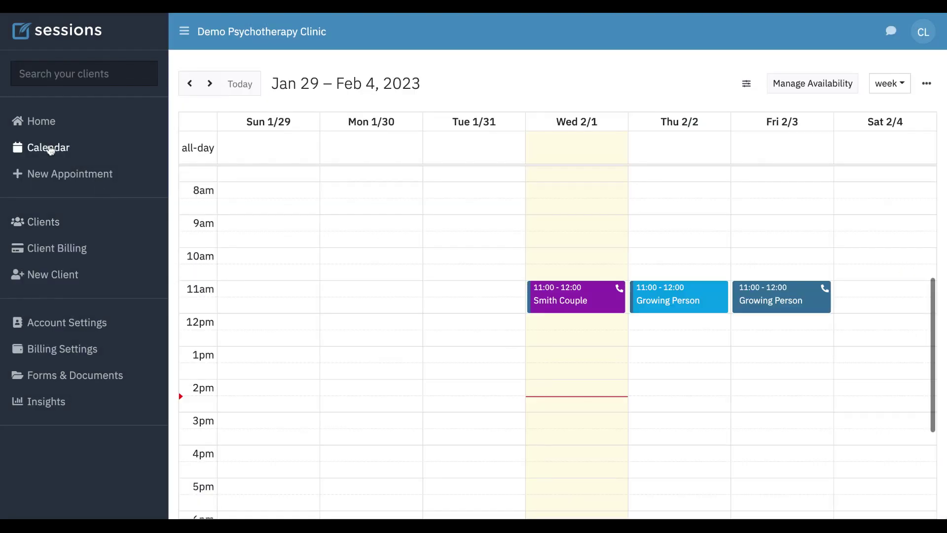
pyautogui.click(337, 220)
pyautogui.click(492, 164)
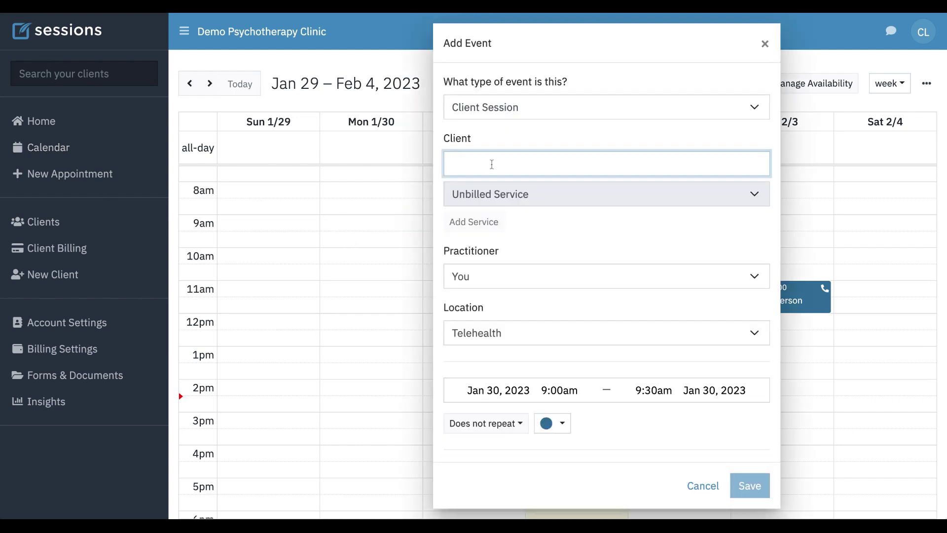
pyautogui.write('growing Person')
pyautogui.click(491, 193)
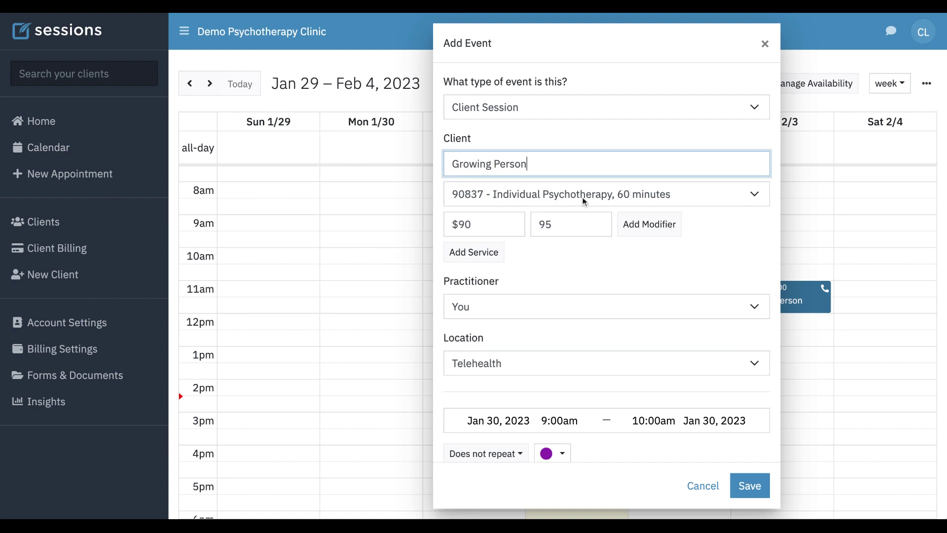
pyautogui.click(715, 194)
pyautogui.click(518, 160)
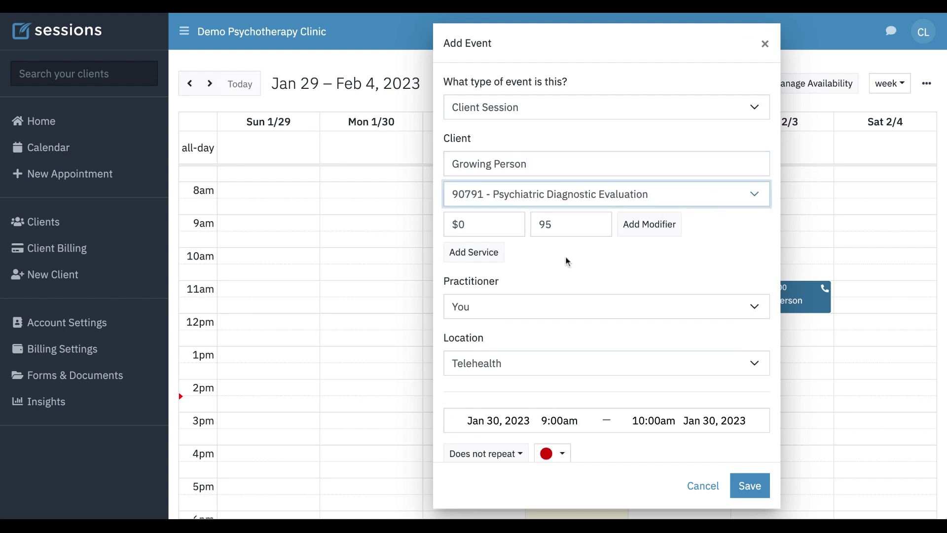
pyautogui.scroll(-1, 567, 260)
pyautogui.click(458, 192)
pyautogui.write('10')
pyautogui.scroll(-1, 568, 295)
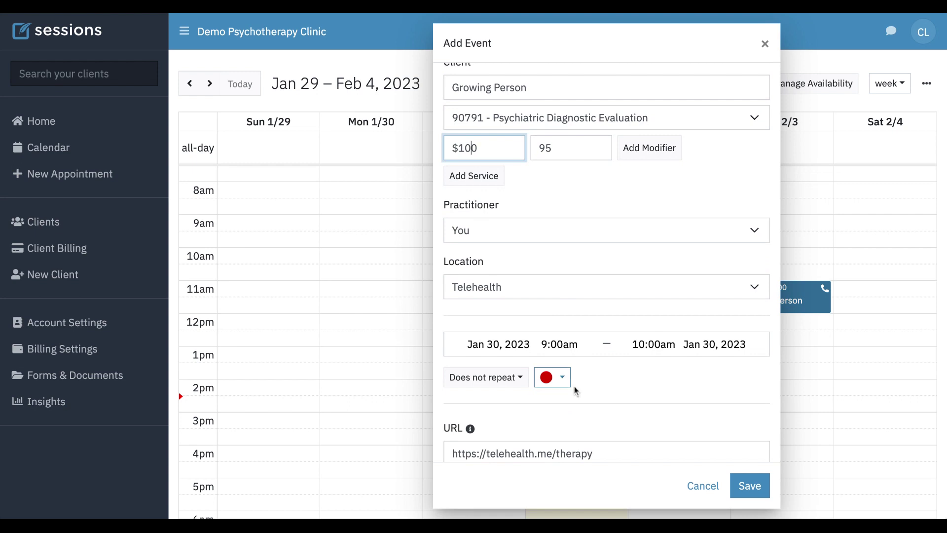
pyautogui.click(761, 488)
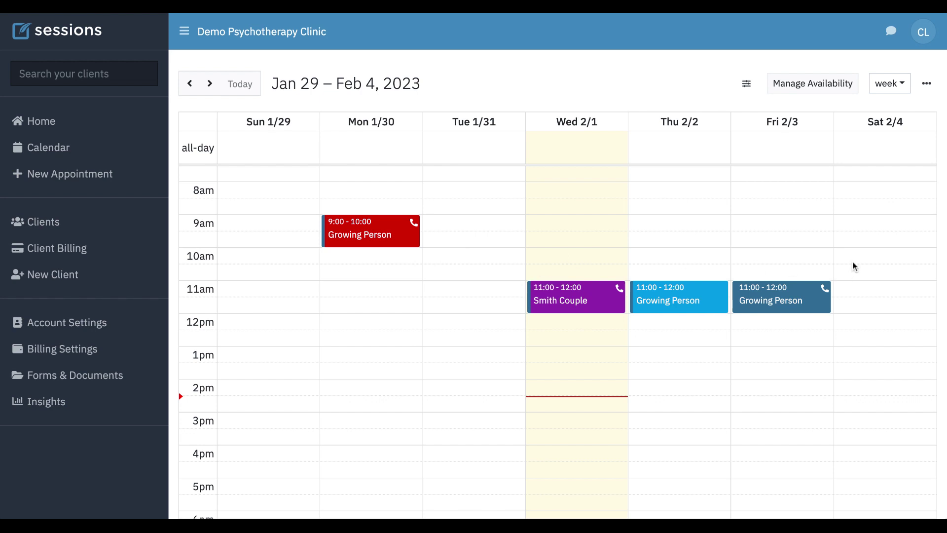
# Start a Sat 2/4 9am event for the client and scroll through its URL, reminders and Session Bridge.
pyautogui.click(847, 222)
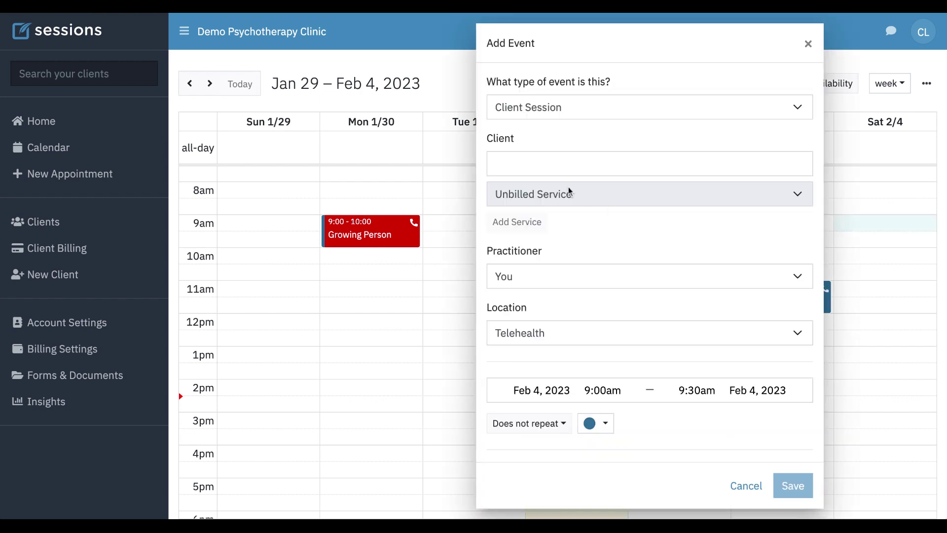
pyautogui.write('good Person')
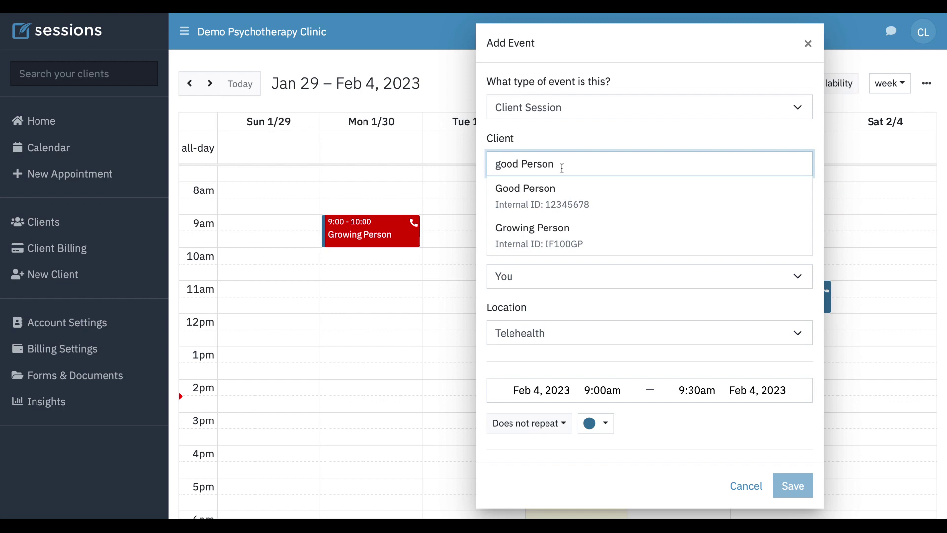
pyautogui.click(580, 190)
pyautogui.scroll(-3, 615, 276)
pyautogui.scroll(-4, 615, 276)
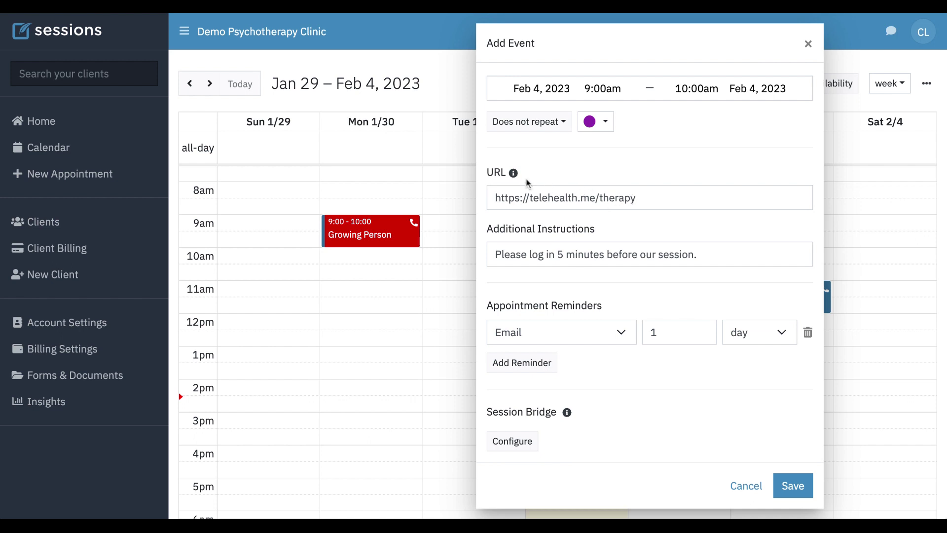
pyautogui.moveTo(514, 175)
# In Account Settings > Telehealth, view the intern's vendor settings and cancel without saving.
pyautogui.click(73, 320)
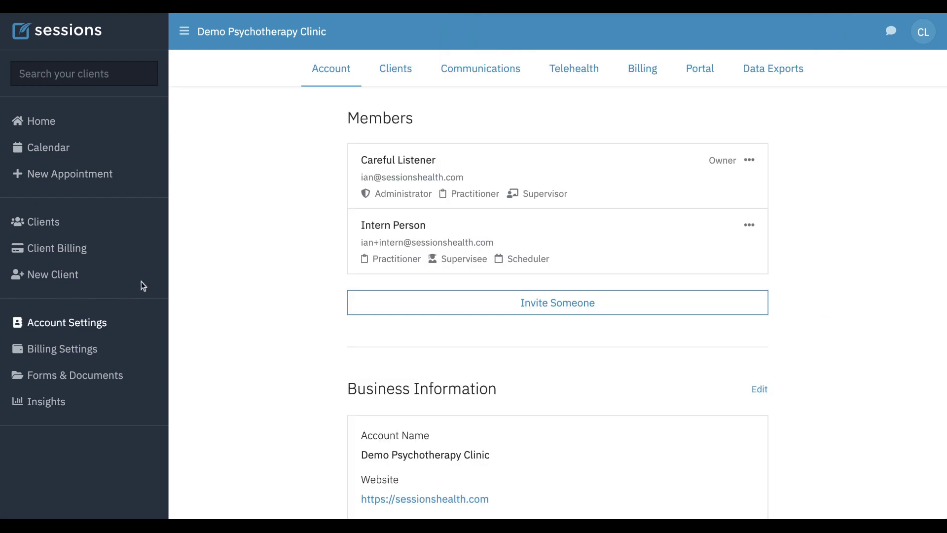
pyautogui.click(575, 68)
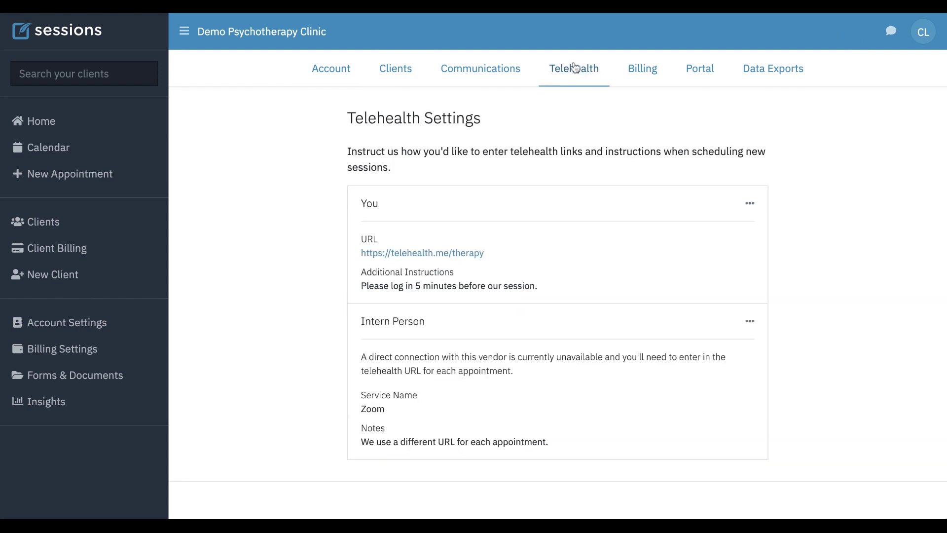
pyautogui.scroll(-2, 546, 189)
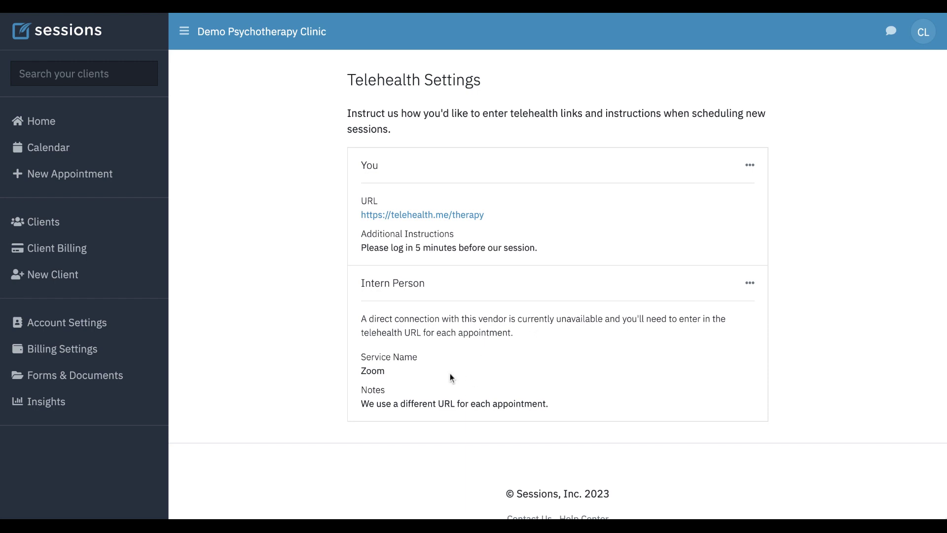
pyautogui.click(750, 283)
pyautogui.click(693, 309)
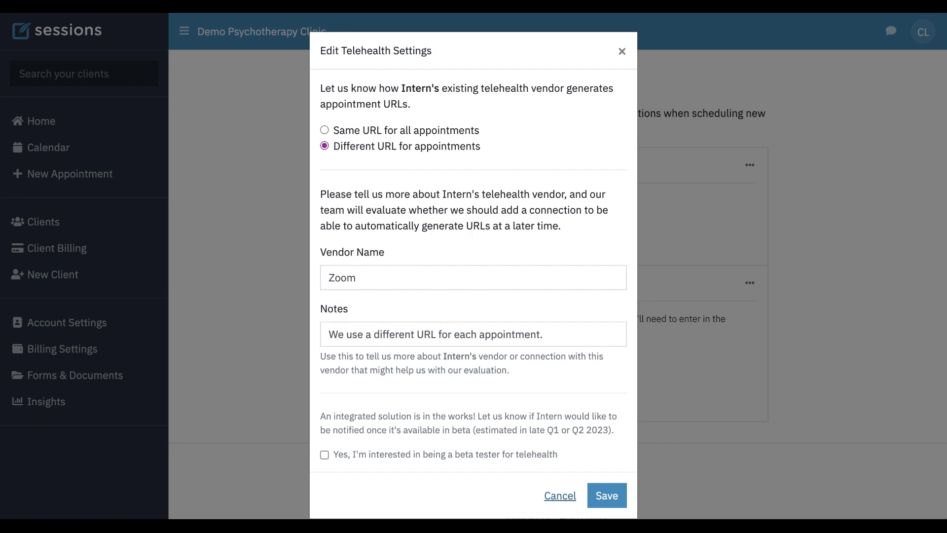
pyautogui.click(561, 495)
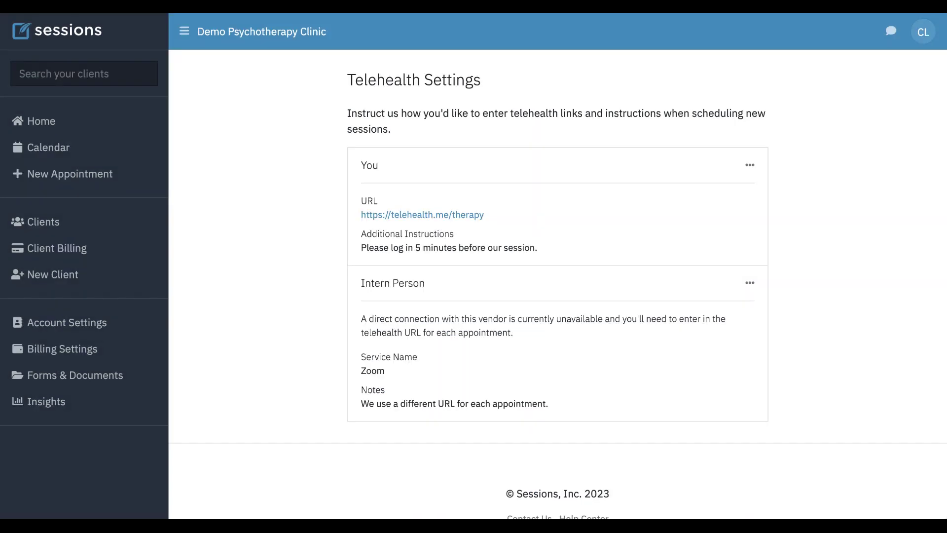
# Draft a Sat 2/4 9am session for the client and scroll down to its appointment reminders.
pyautogui.click(52, 149)
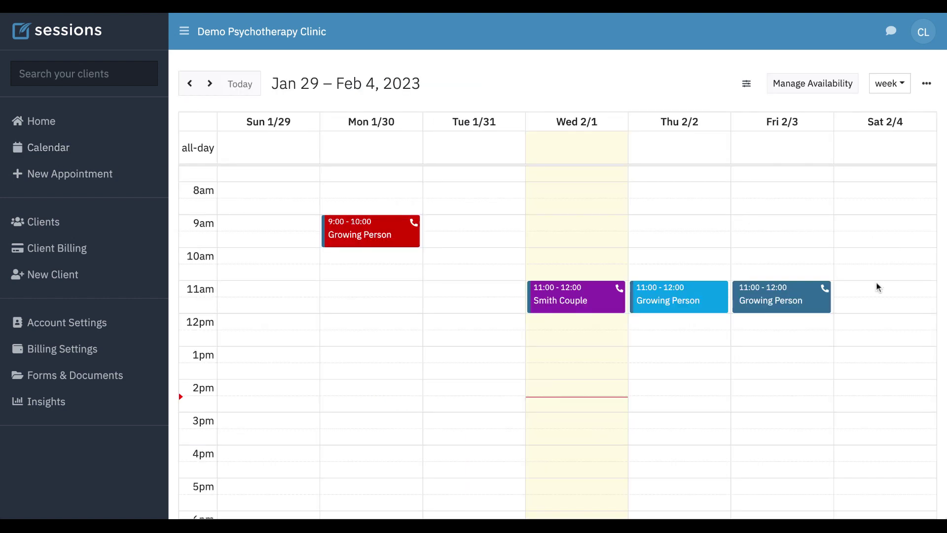
pyautogui.click(851, 222)
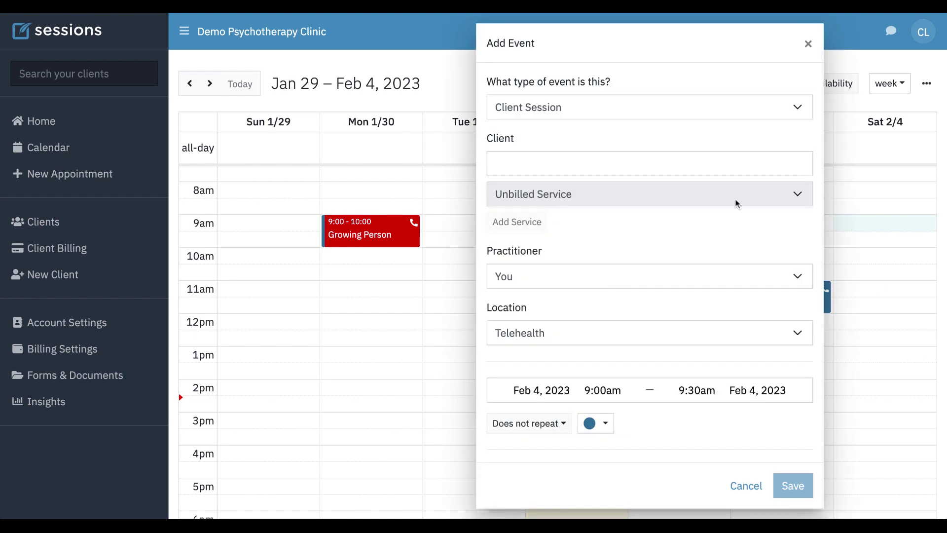
pyautogui.click(544, 159)
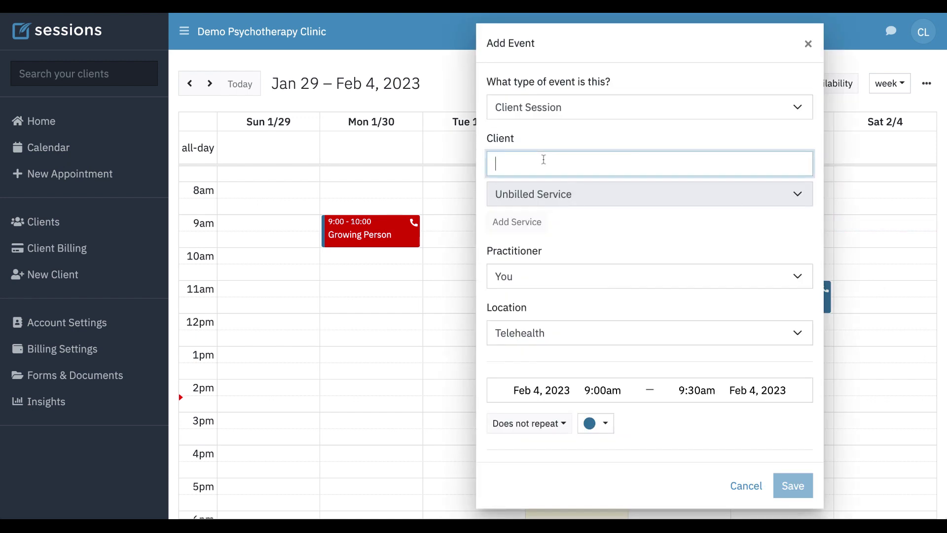
pyautogui.write('good Person')
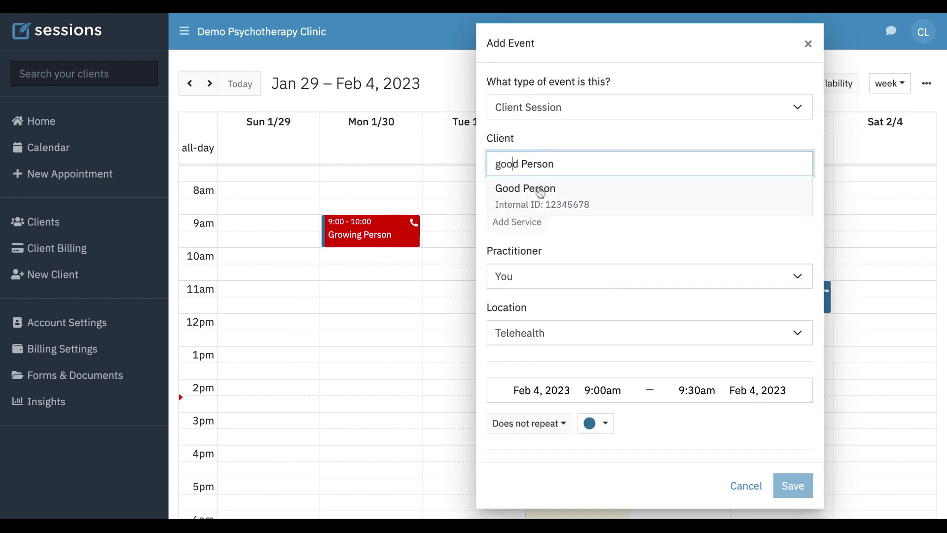
pyautogui.click(540, 197)
pyautogui.scroll(-1, 651, 322)
pyautogui.scroll(-6, 651, 322)
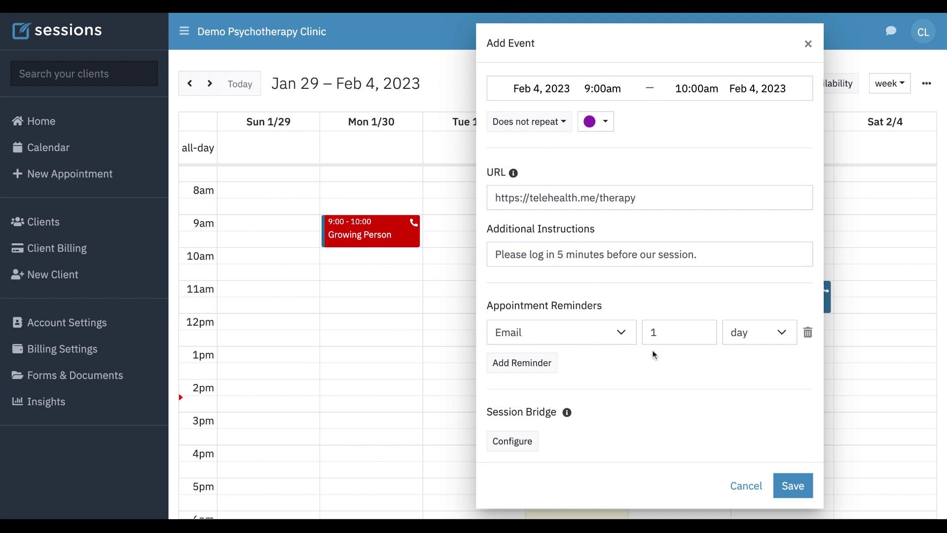
# Add two more appointment reminders and set the first reminder to one week ahead.
pyautogui.click(534, 373)
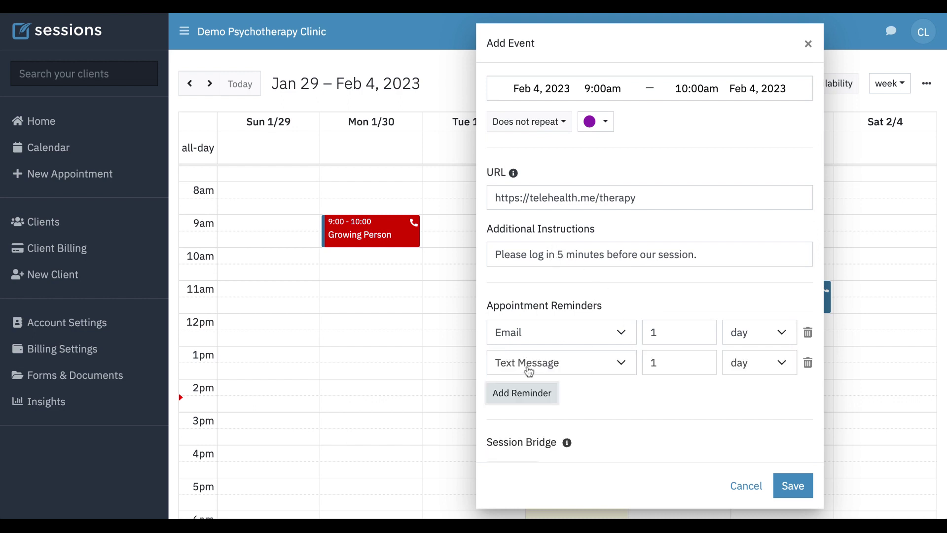
pyautogui.click(532, 397)
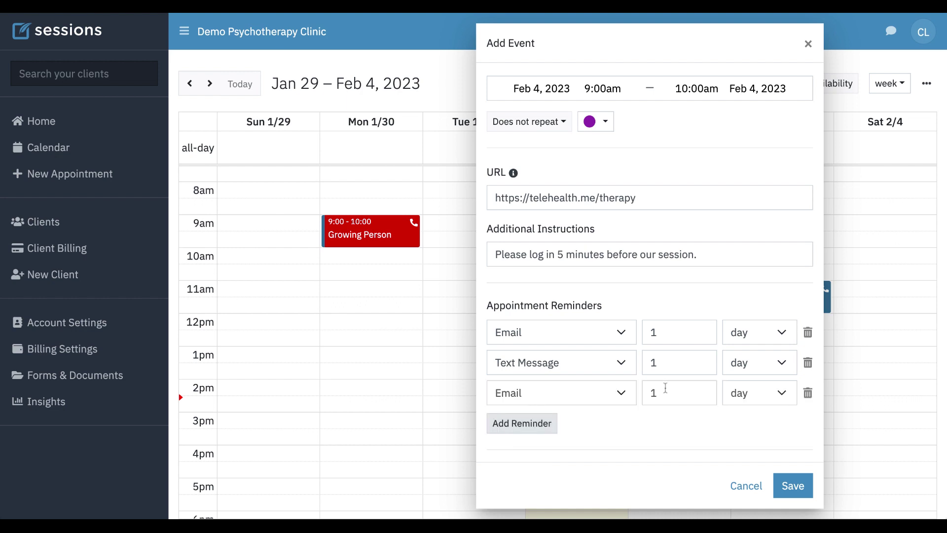
pyautogui.click(760, 334)
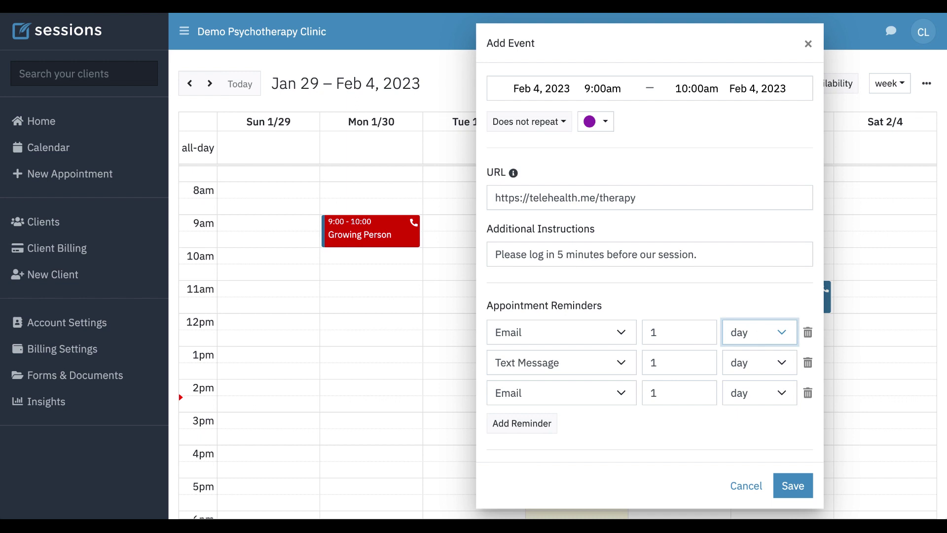
pyautogui.click(754, 355)
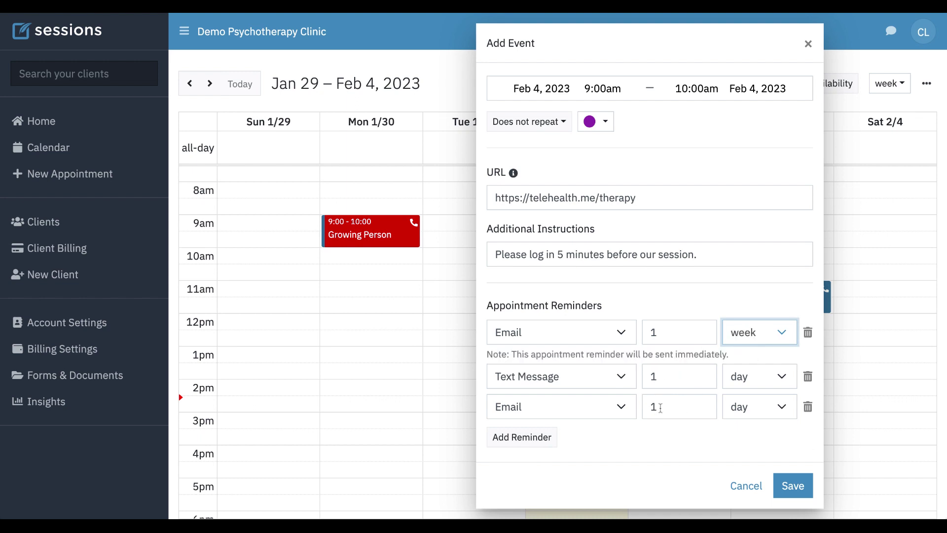
# Adjust the third reminder's number, set the text reminder to 12 hours, and save the session.
pyautogui.click(660, 408)
pyautogui.press('BackSpace')
pyautogui.write('2')
pyautogui.click(685, 376)
pyautogui.click(772, 379)
pyautogui.press('h')
pyautogui.click(672, 377)
pyautogui.write('2')
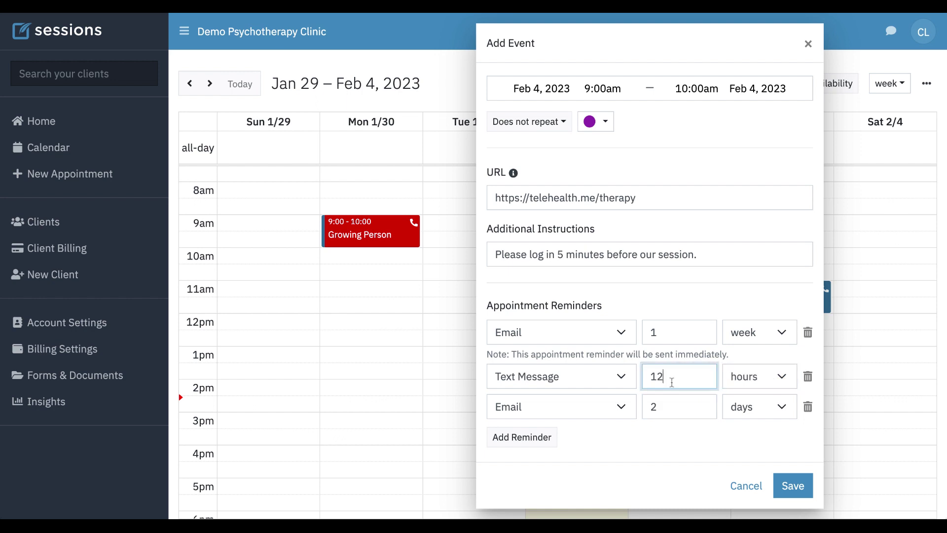
pyautogui.click(723, 453)
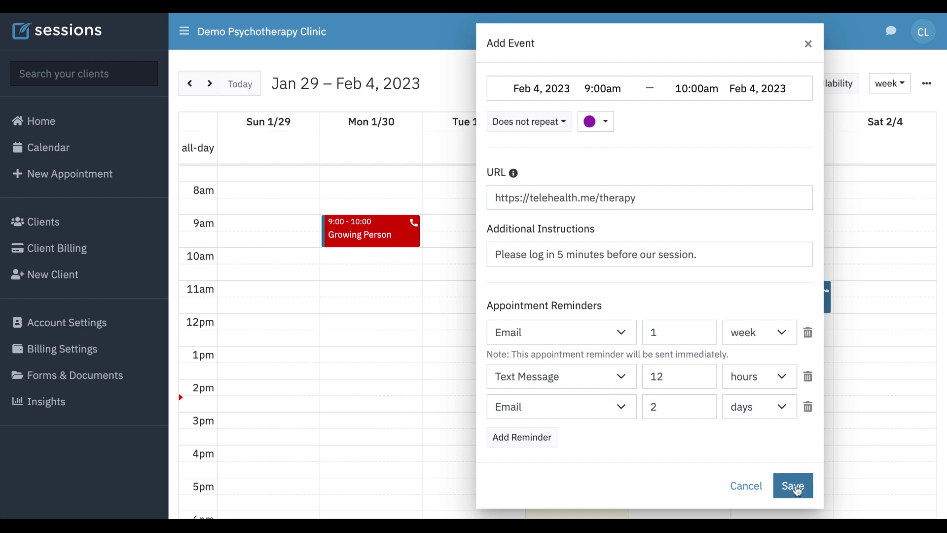
pyautogui.click(795, 487)
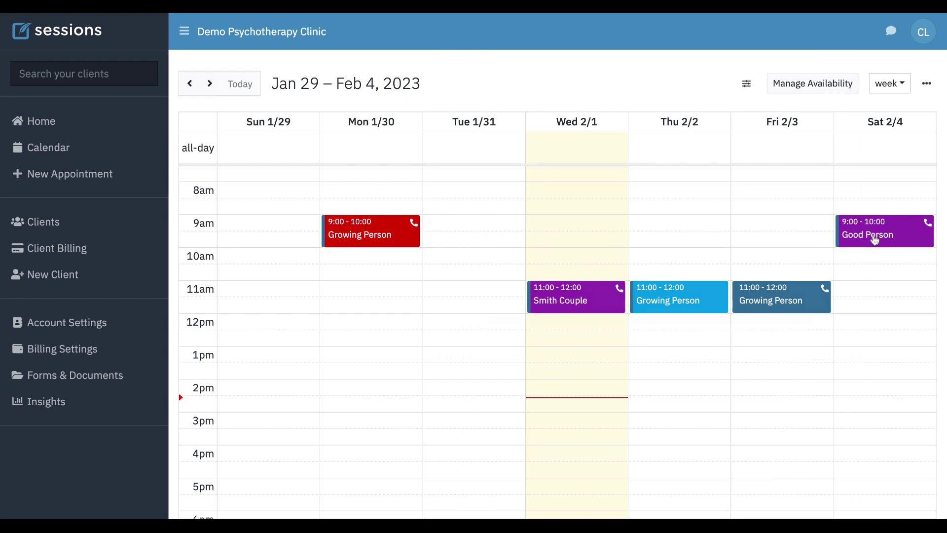
# Mark the Saturday session's cancellation as a Late Cancel with the note 'Work'.
pyautogui.click(874, 238)
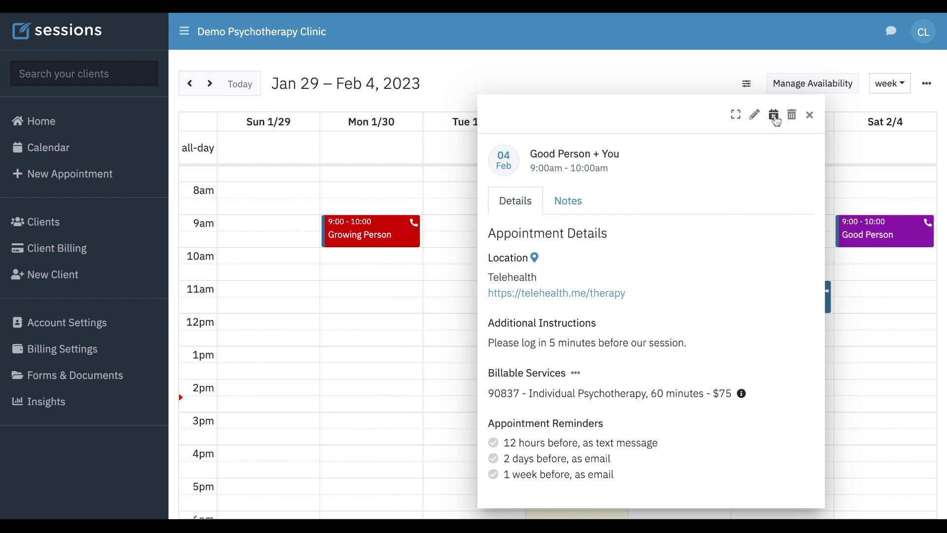
pyautogui.click(774, 117)
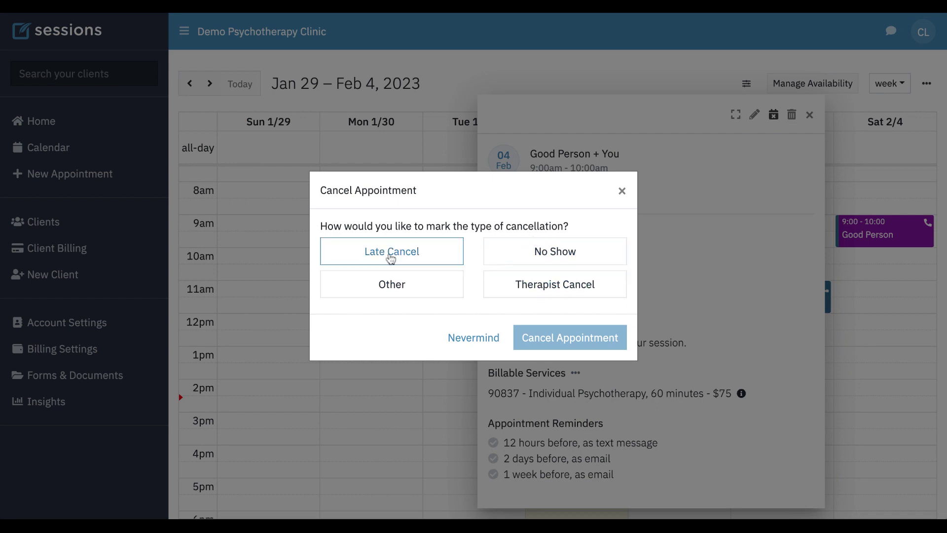
pyautogui.click(406, 254)
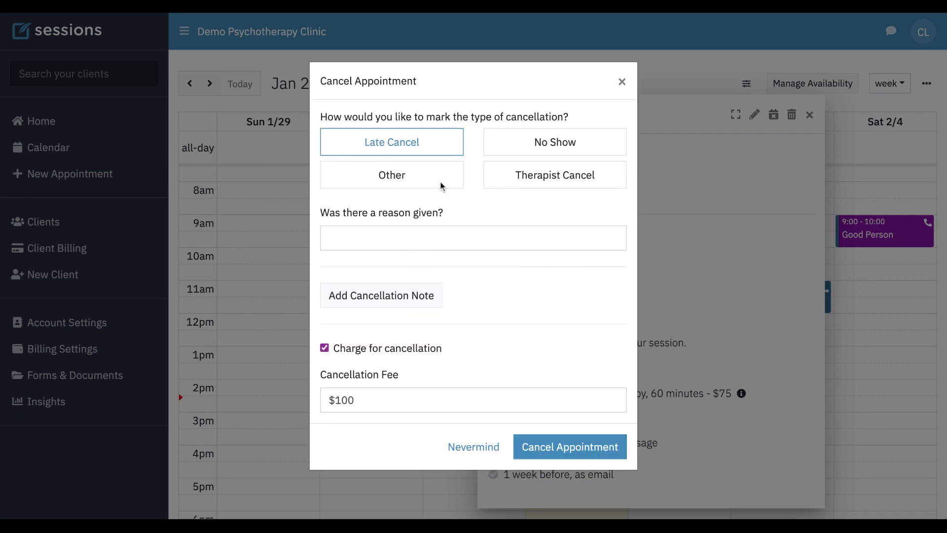
pyautogui.click(369, 239)
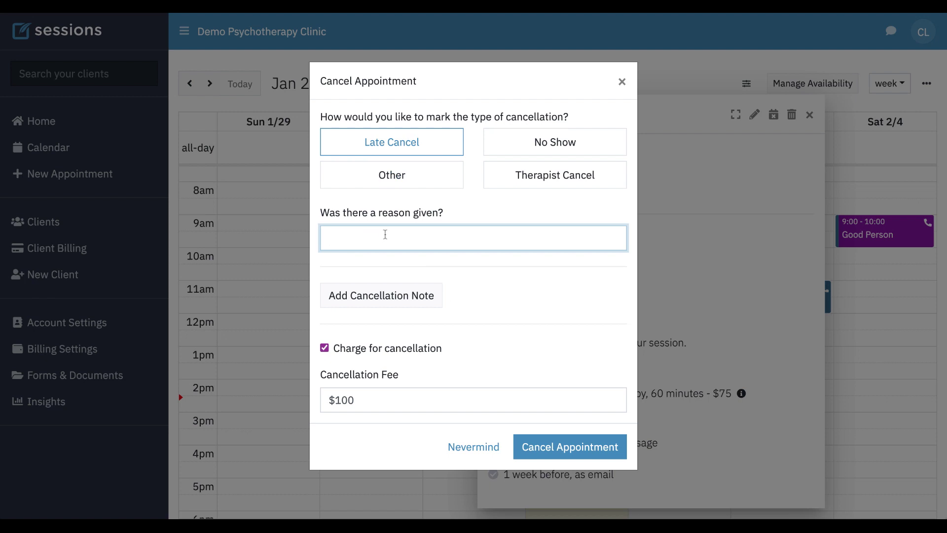
pyautogui.click(390, 295)
pyautogui.click(354, 301)
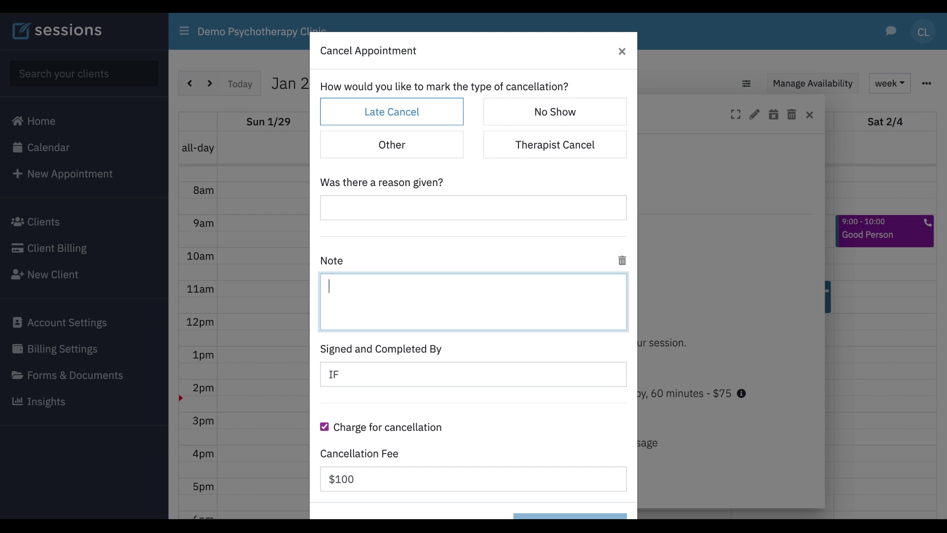
pyautogui.write('Work')
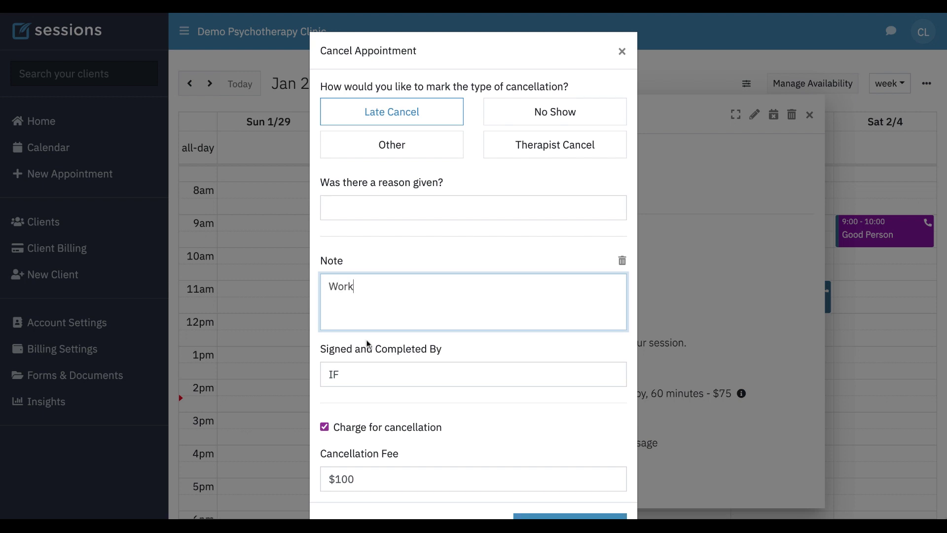
pyautogui.scroll(-1, 368, 345)
# Change the cancellation fee from $100 to $50 and confirm the late cancellation.
pyautogui.click(327, 380)
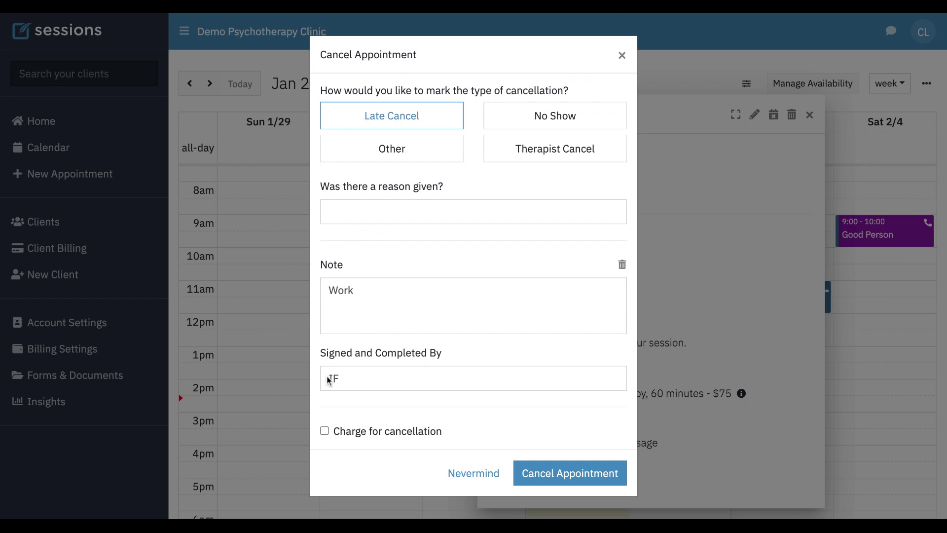
pyautogui.click(328, 429)
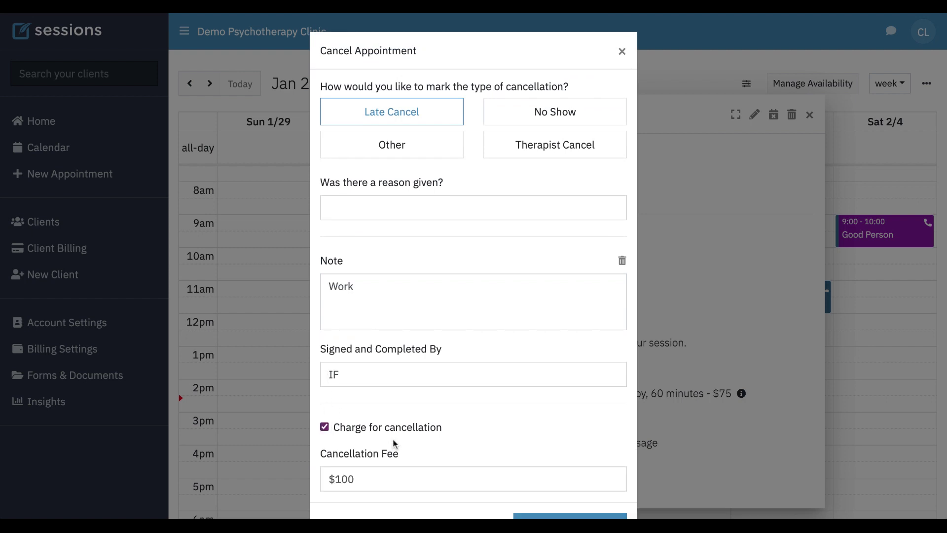
pyautogui.scroll(-1, 393, 439)
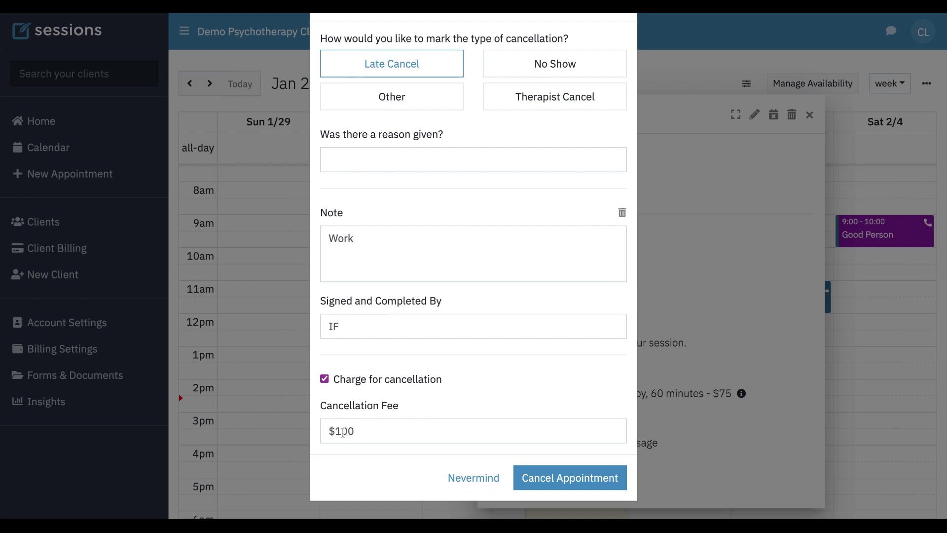
pyautogui.click(348, 432)
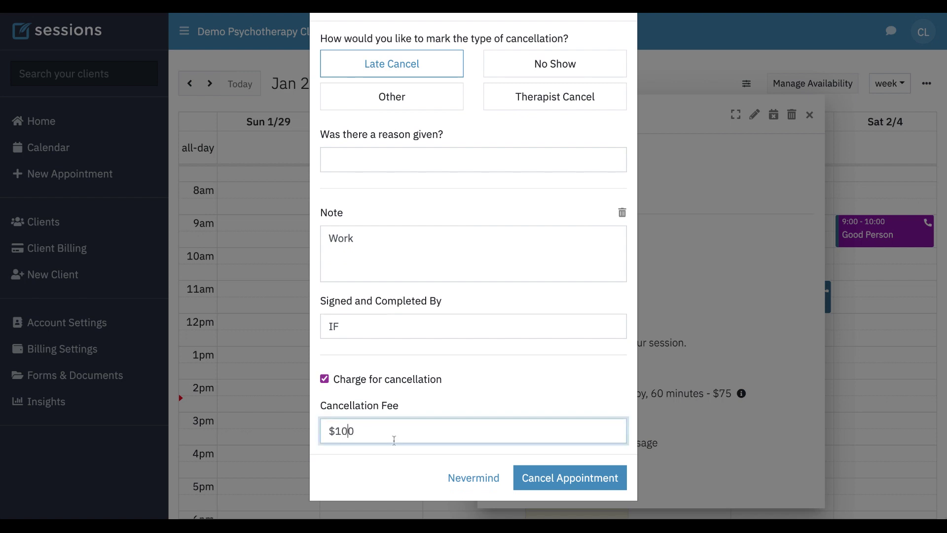
pyautogui.press('BackSpace')
pyautogui.press('BackSpace')
pyautogui.write('5')
pyautogui.click(575, 478)
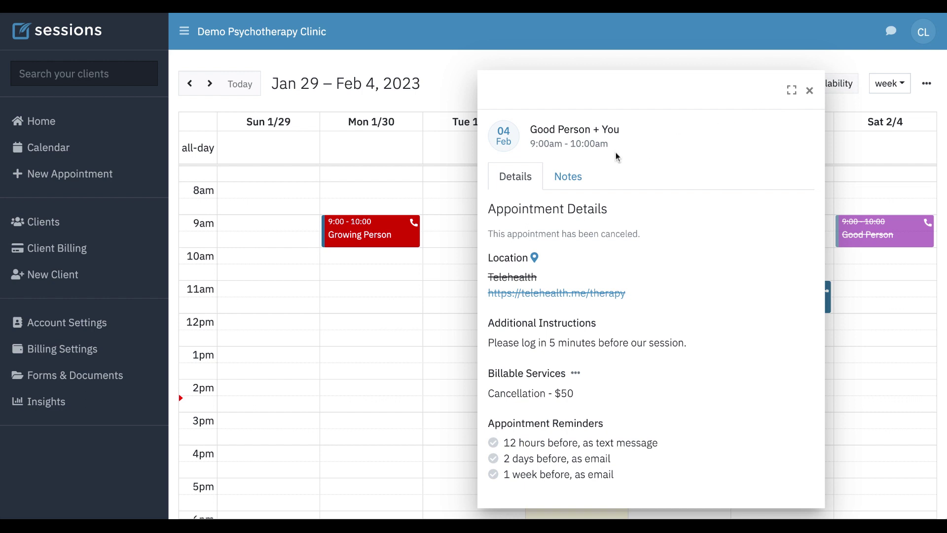
# Unlock the canceled Saturday session from its Notes tab to reverse the late cancellation.
pyautogui.click(574, 179)
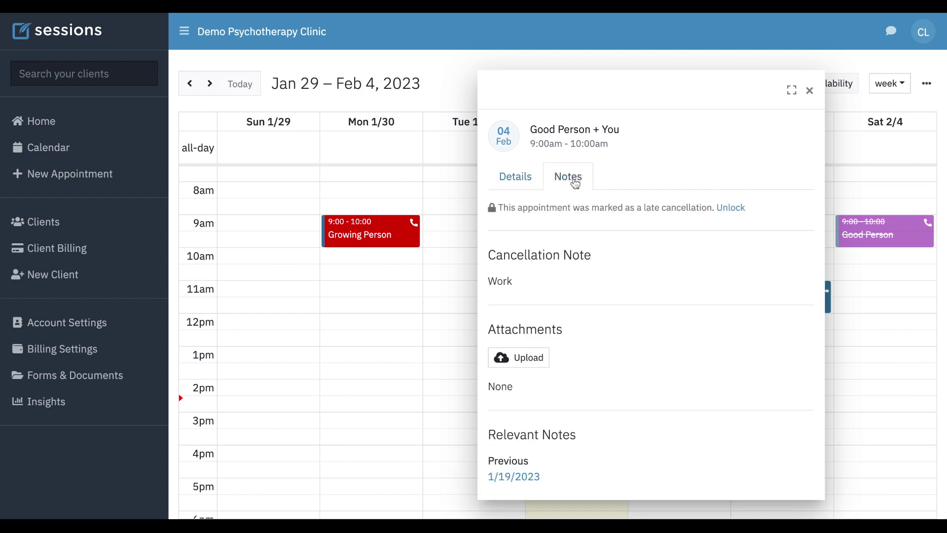
pyautogui.click(731, 208)
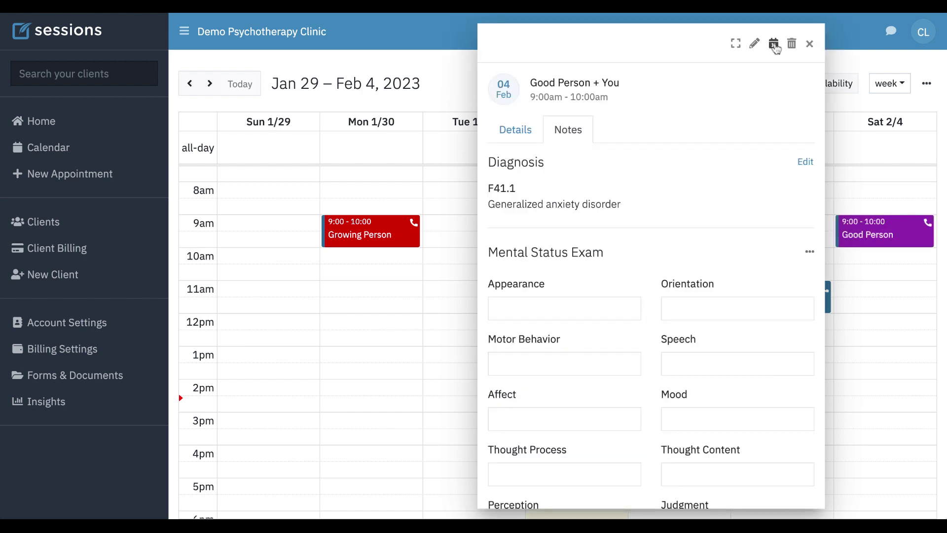
pyautogui.click(773, 43)
pyautogui.click(622, 191)
# Change the third reminder's unit from week to day so it goes 1 day before.
pyautogui.click(754, 43)
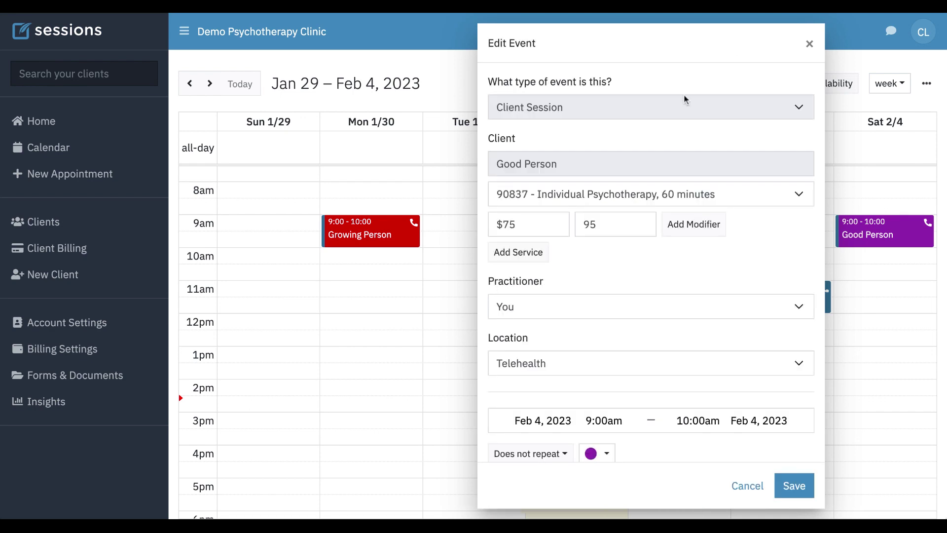
pyautogui.scroll(-2, 589, 273)
pyautogui.scroll(-6, 589, 273)
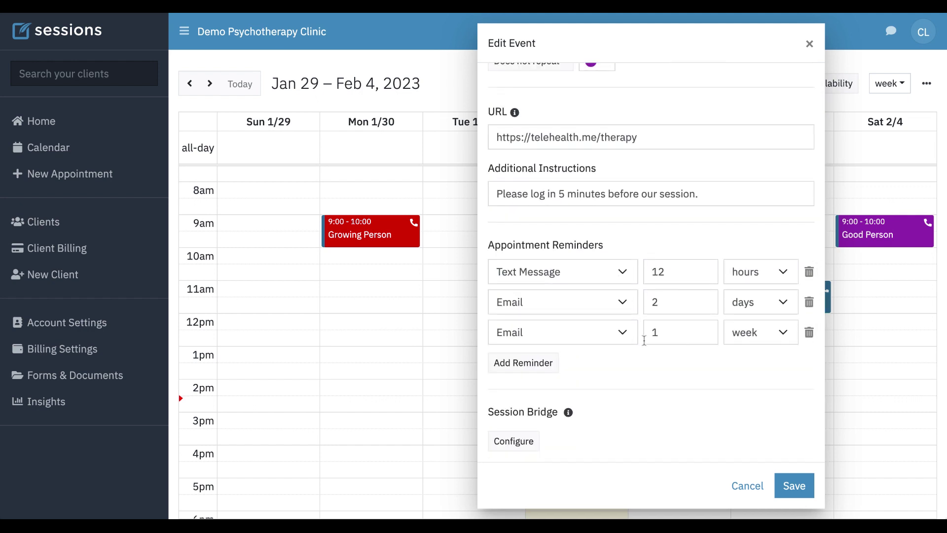
pyautogui.click(763, 339)
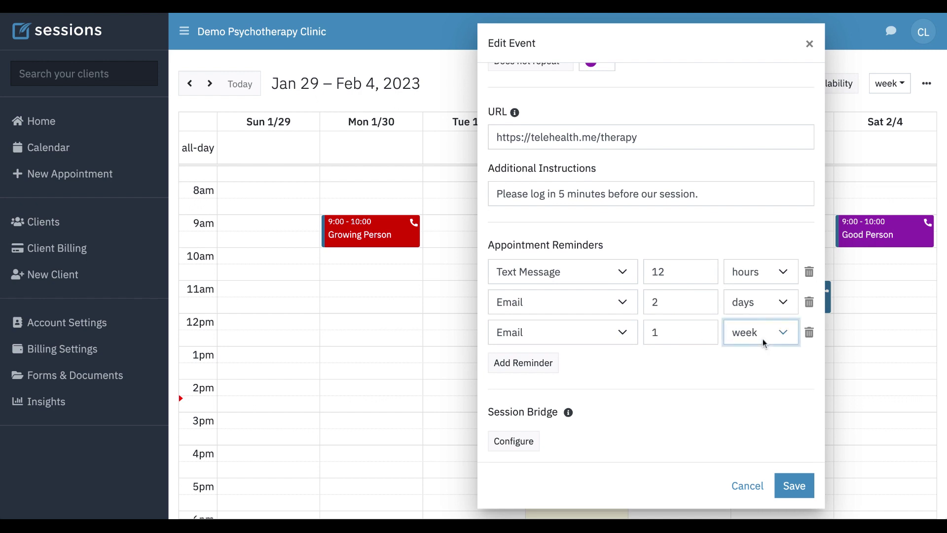
pyautogui.press('Up')
pyautogui.click(714, 360)
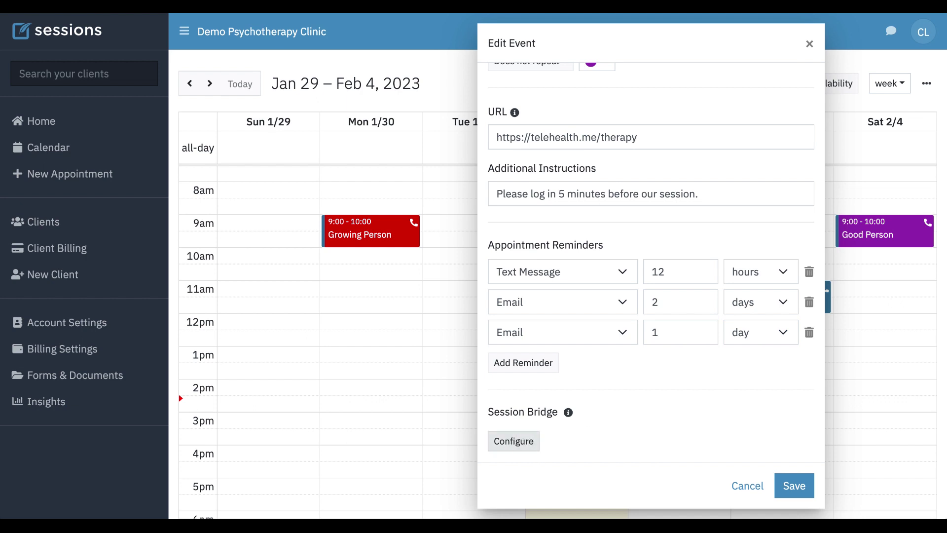
# Add a Session Feedback bridge sent immediately after the session, and save the event.
pyautogui.click(513, 440)
pyautogui.scroll(-1, 655, 262)
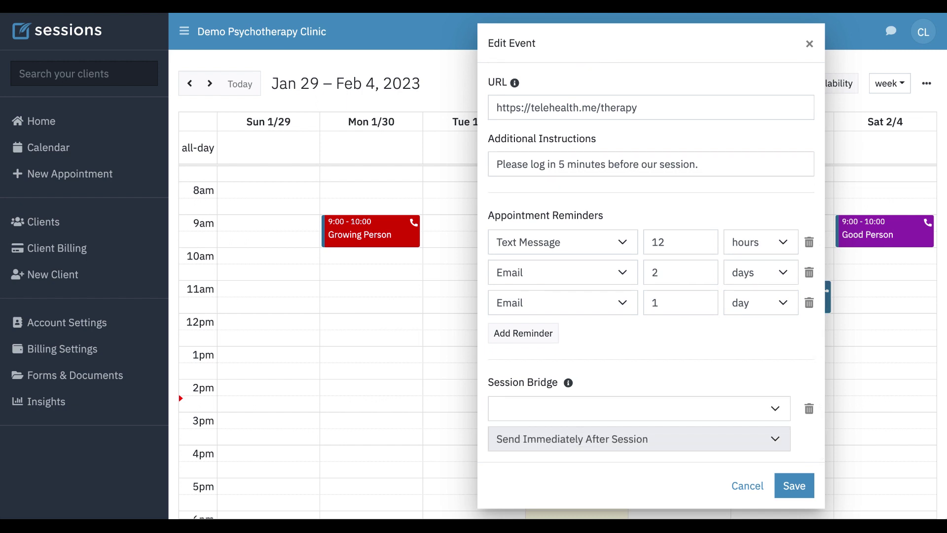
pyautogui.click(776, 410)
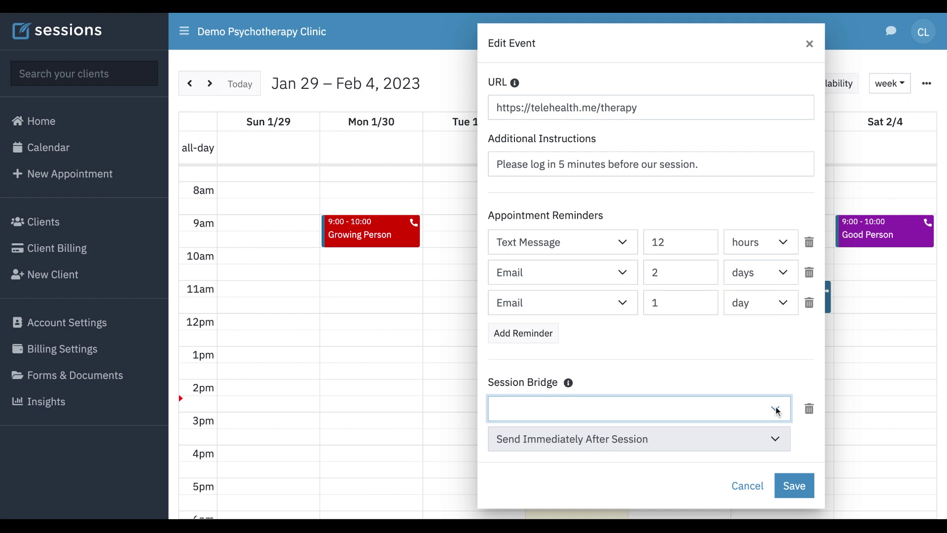
pyautogui.click(599, 397)
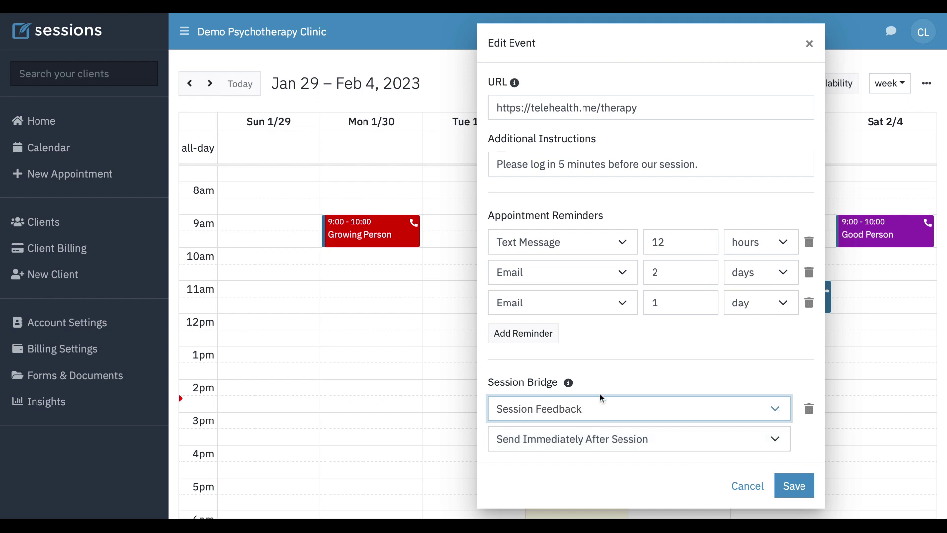
pyautogui.click(686, 432)
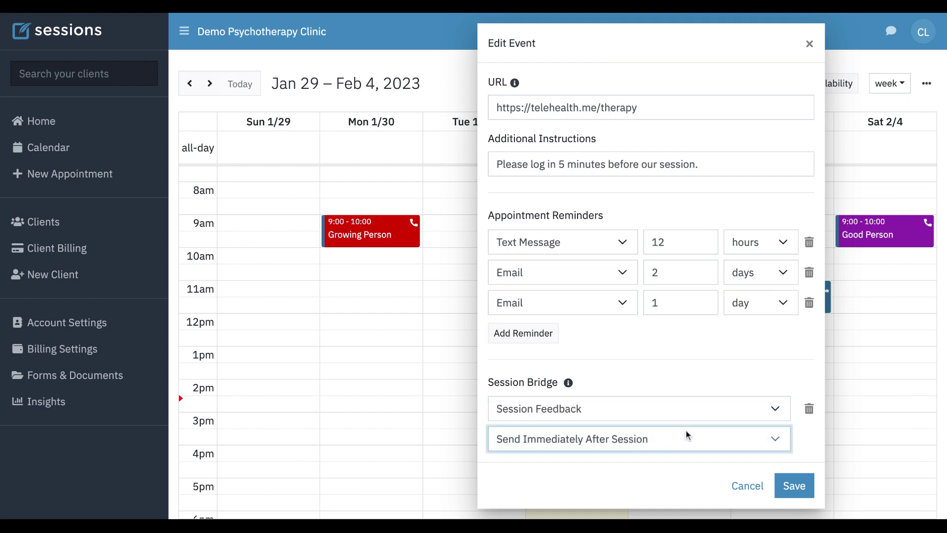
pyautogui.click(799, 489)
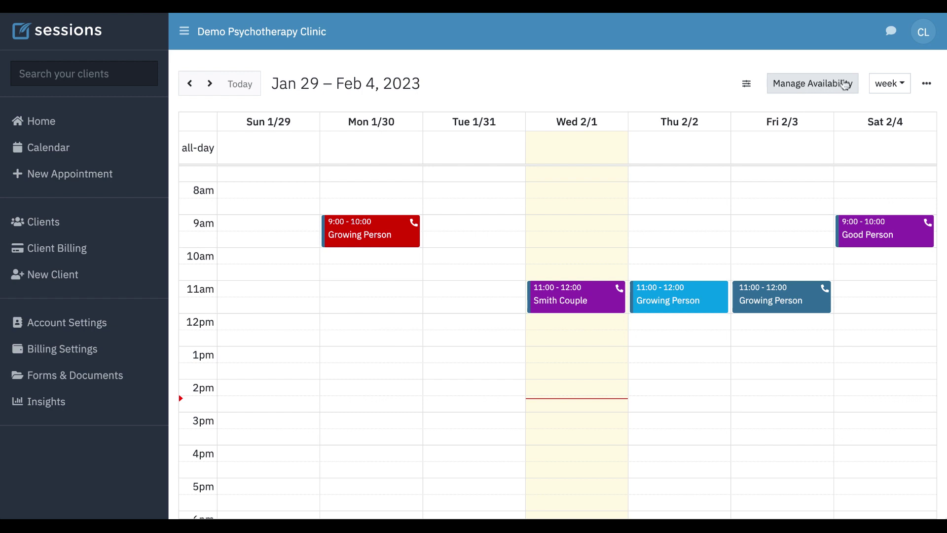
# Open the calendar's '...' options menu at the top right.
pyautogui.click(926, 84)
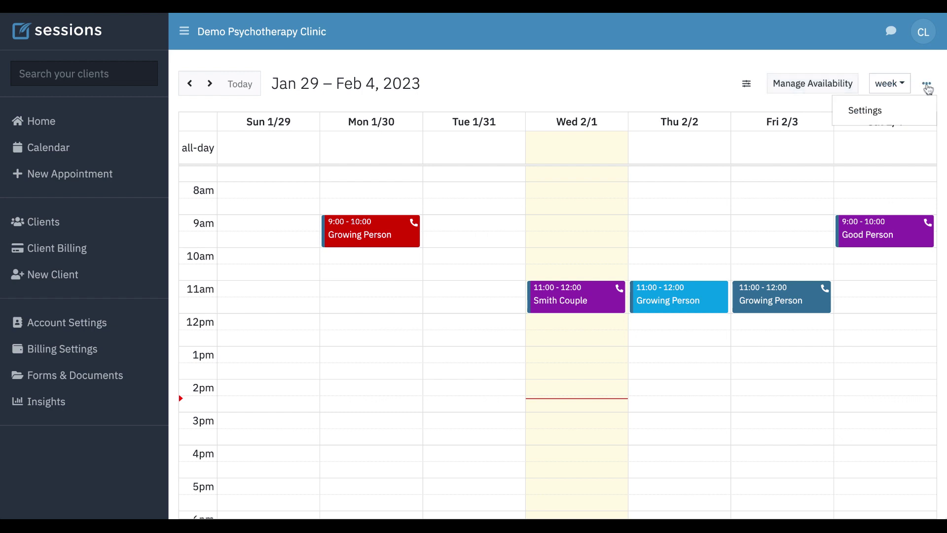
pyautogui.click(875, 112)
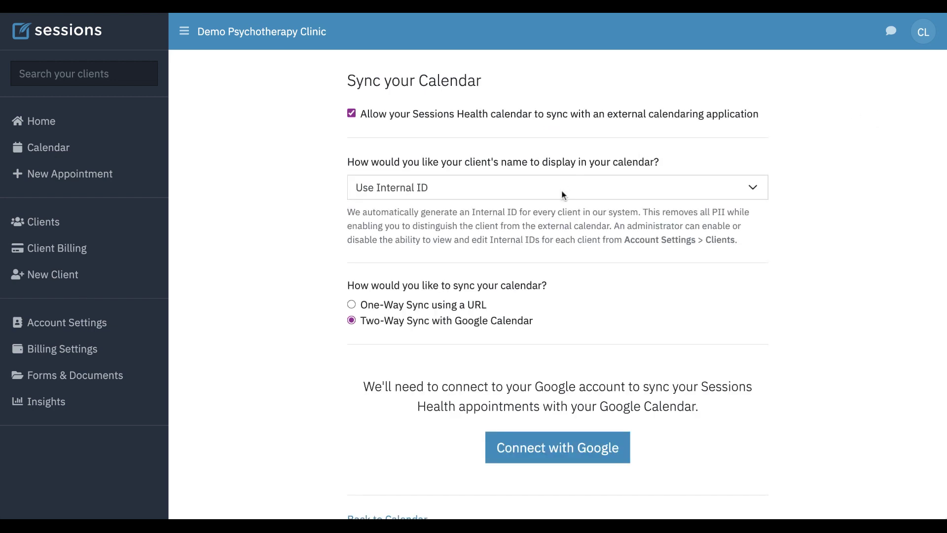
pyautogui.scroll(-2, 562, 193)
pyautogui.scroll(2, 543, 158)
pyautogui.click(473, 191)
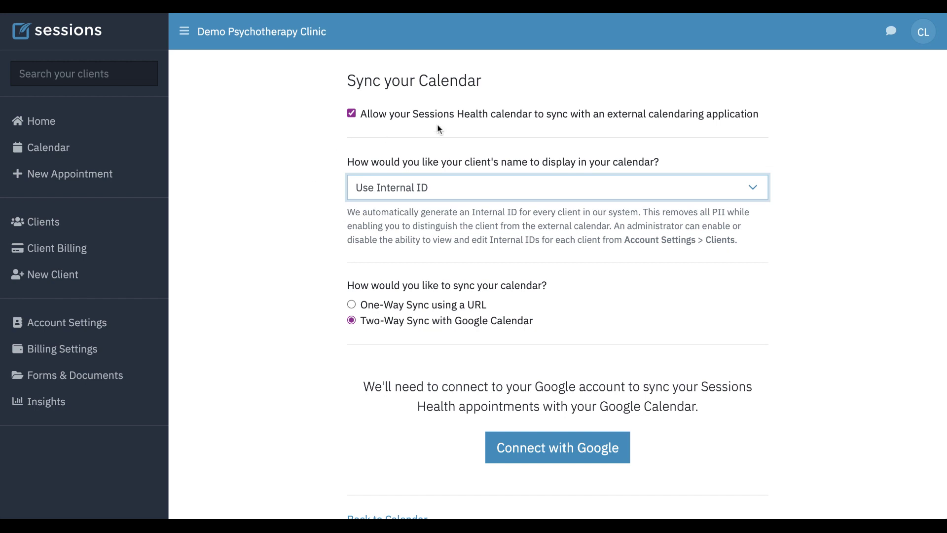
pyautogui.click(64, 148)
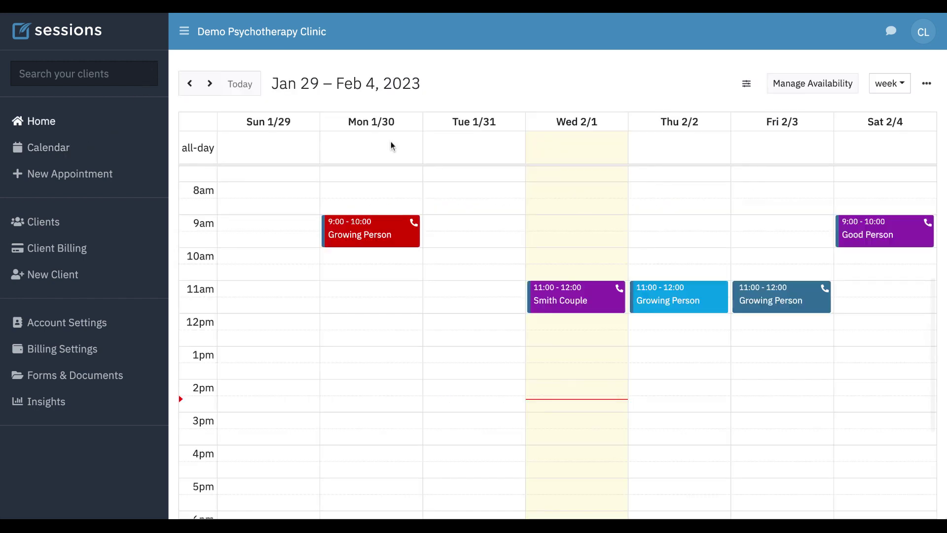